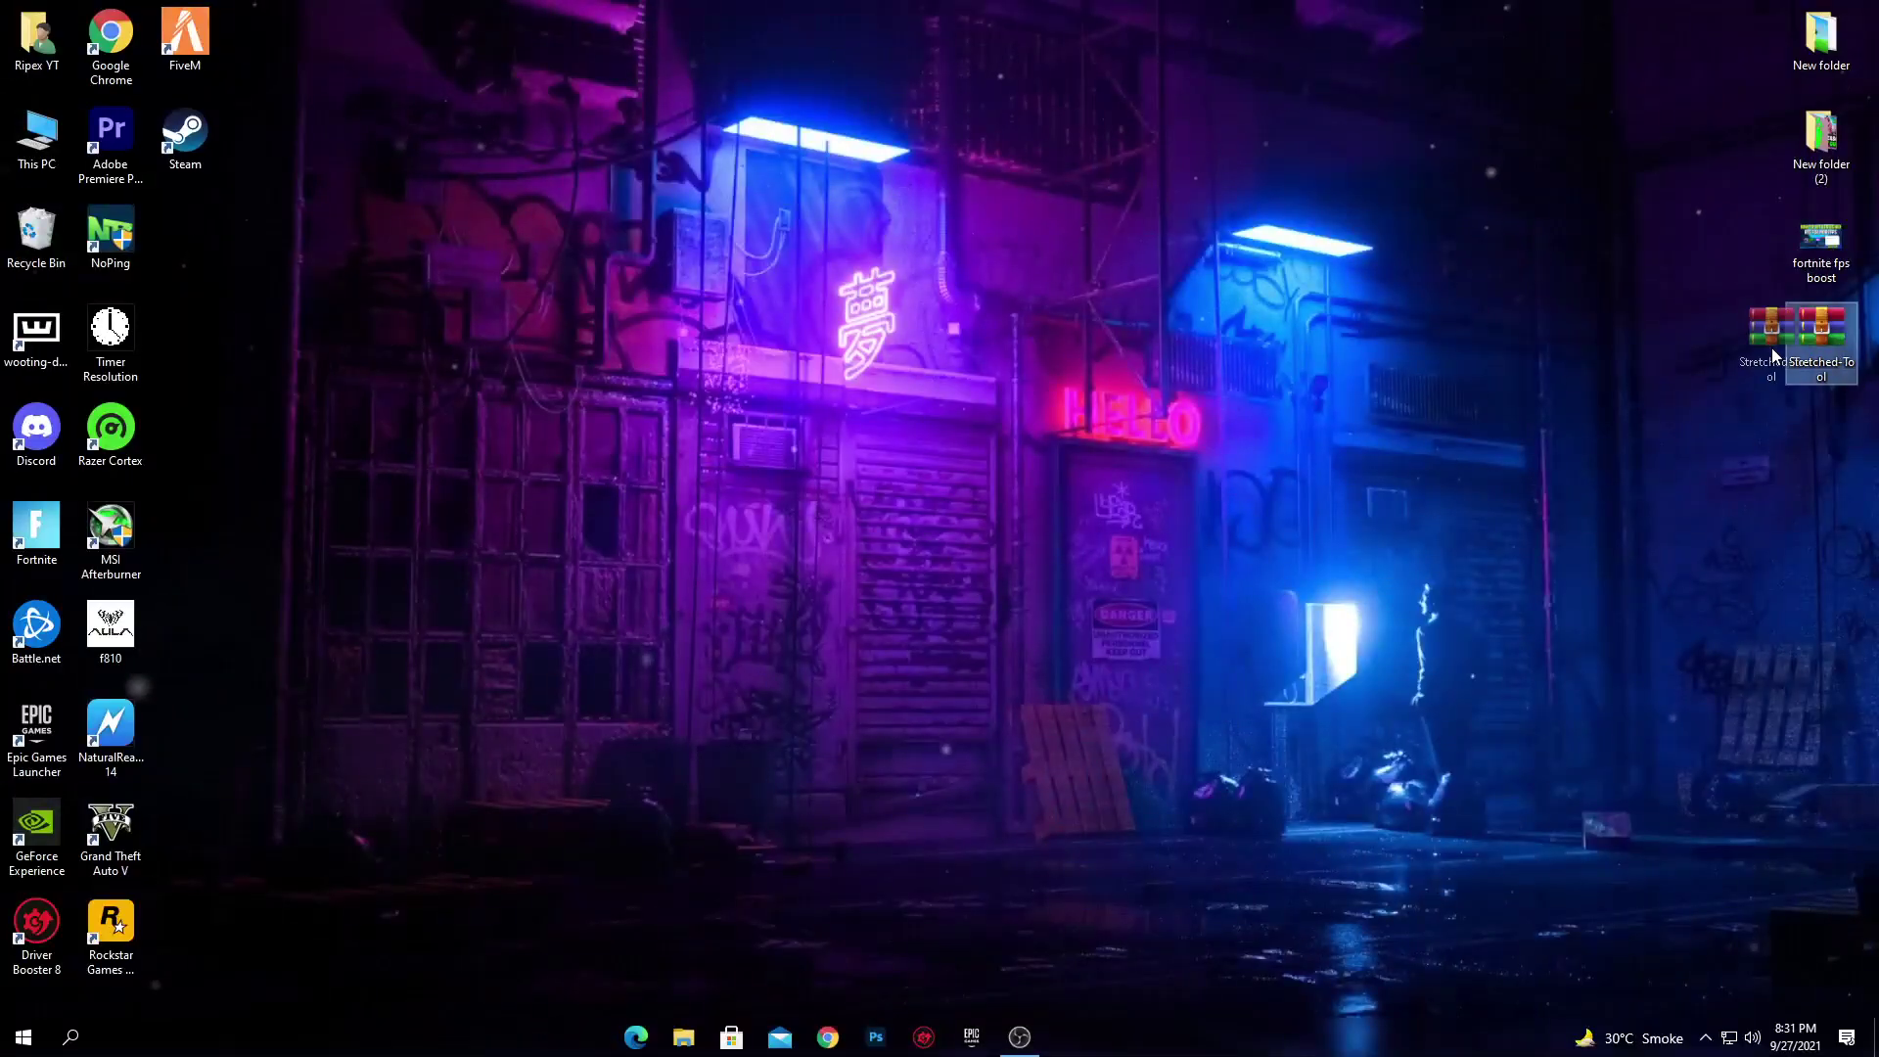
# Leave the Fortnite match and return to the Windows desktop with the Stretched-Tool archive
pyautogui.hotkey('ctrl', 'v')
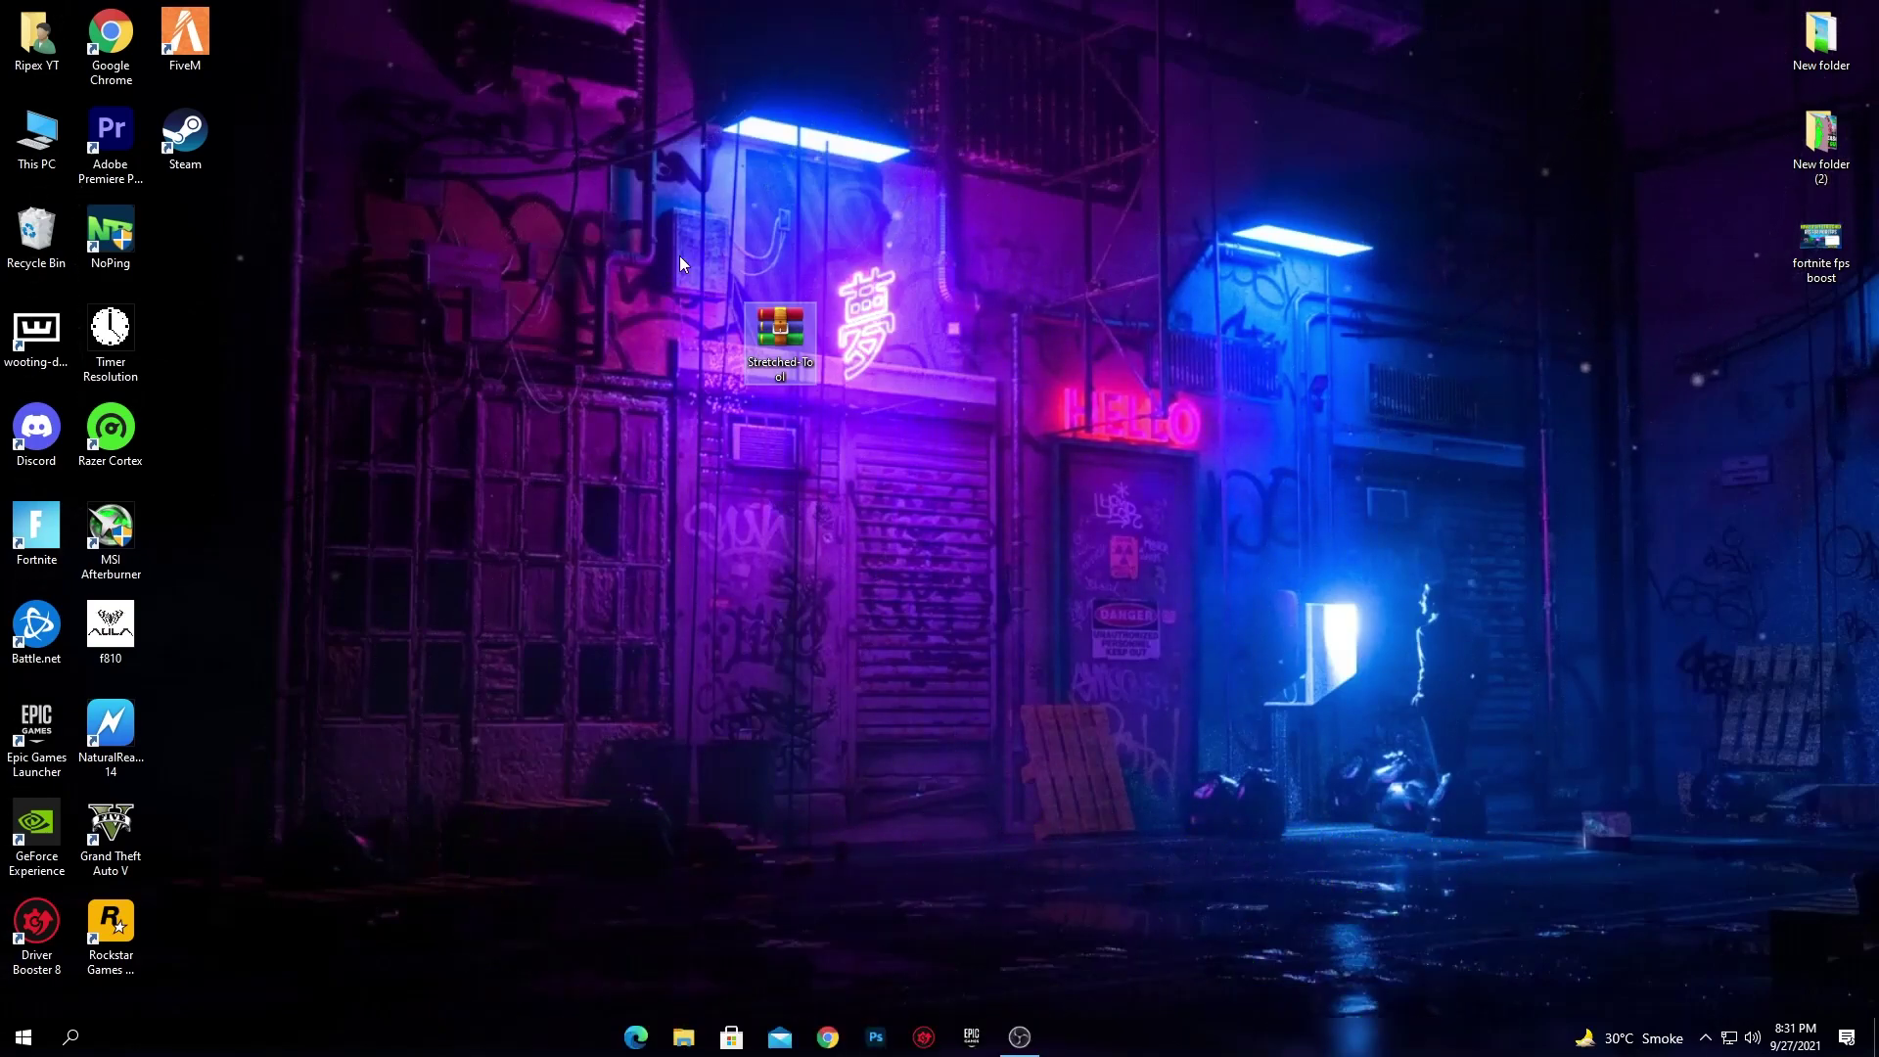
# Move the Stretched-Tool archive and extract it with WinRAR into a Stretched-Tool folder
pyautogui.moveTo(772, 339); pyautogui.dragTo(559, 248)
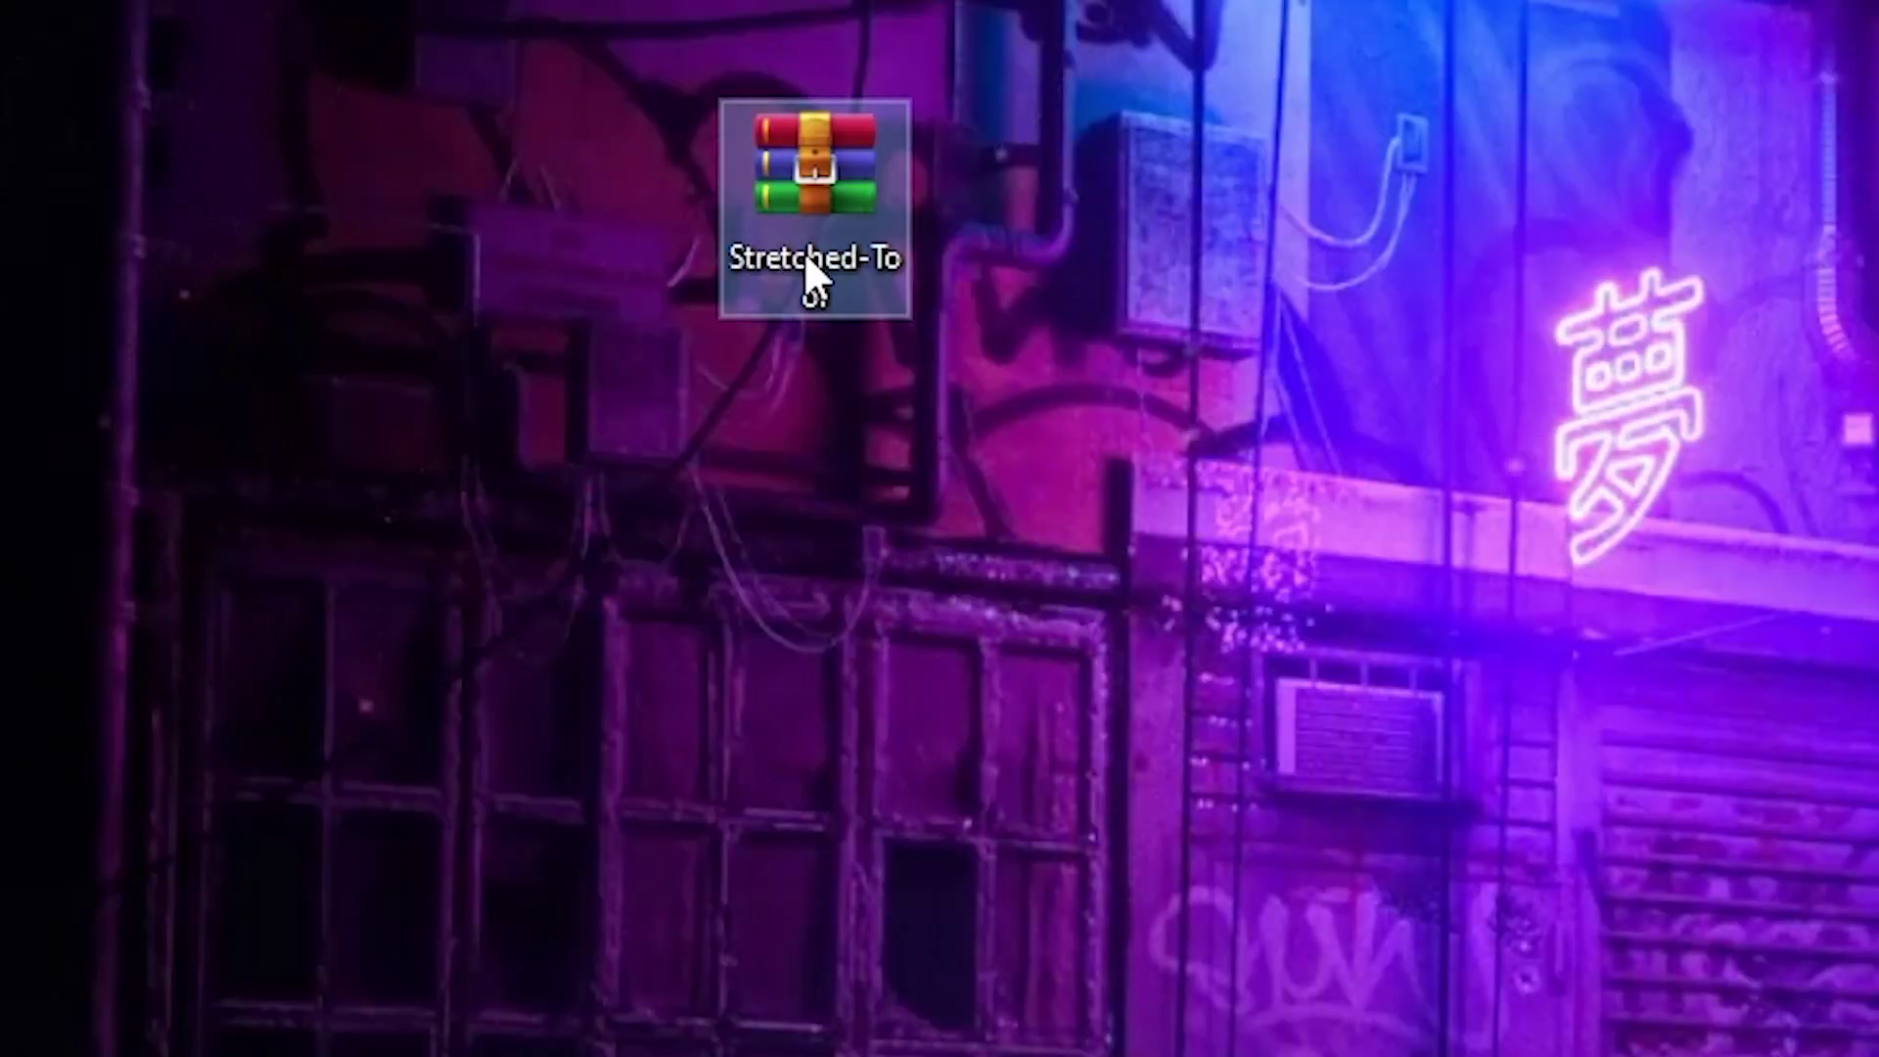
pyautogui.rightClick(822, 176)
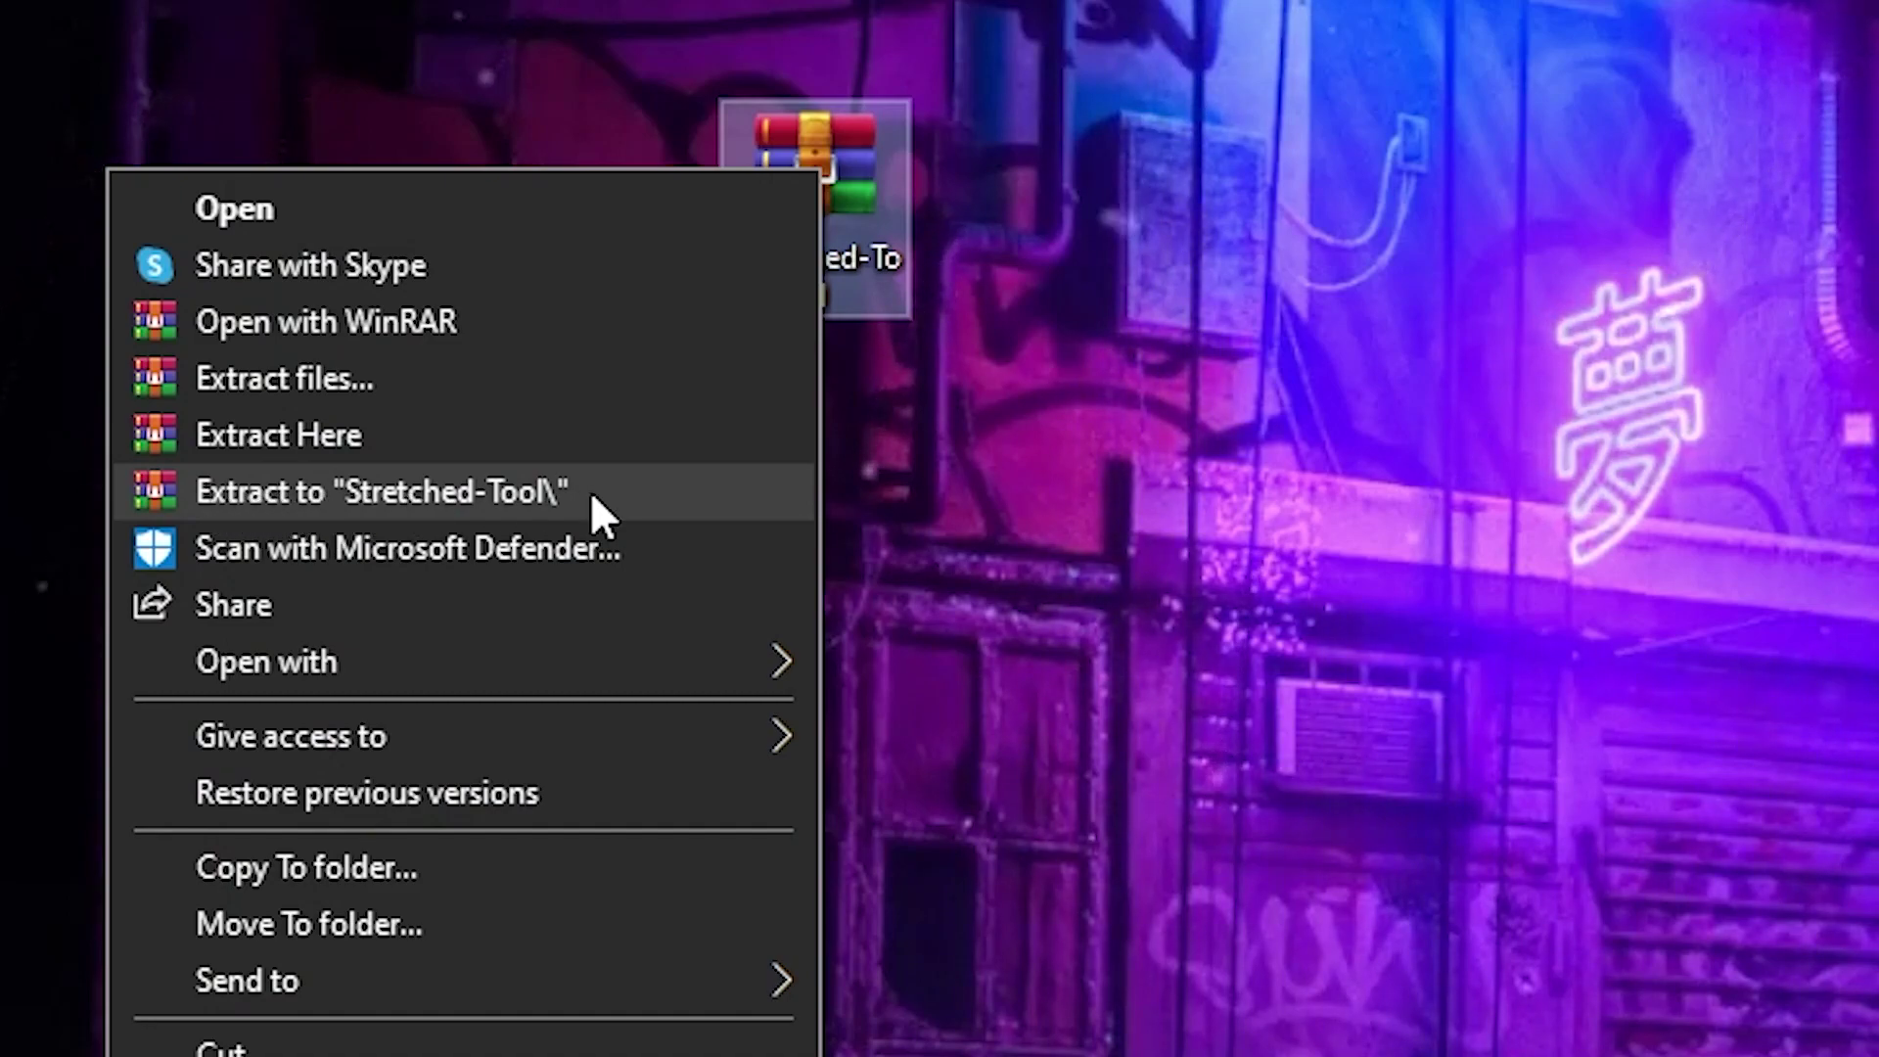
pyautogui.click(325, 490)
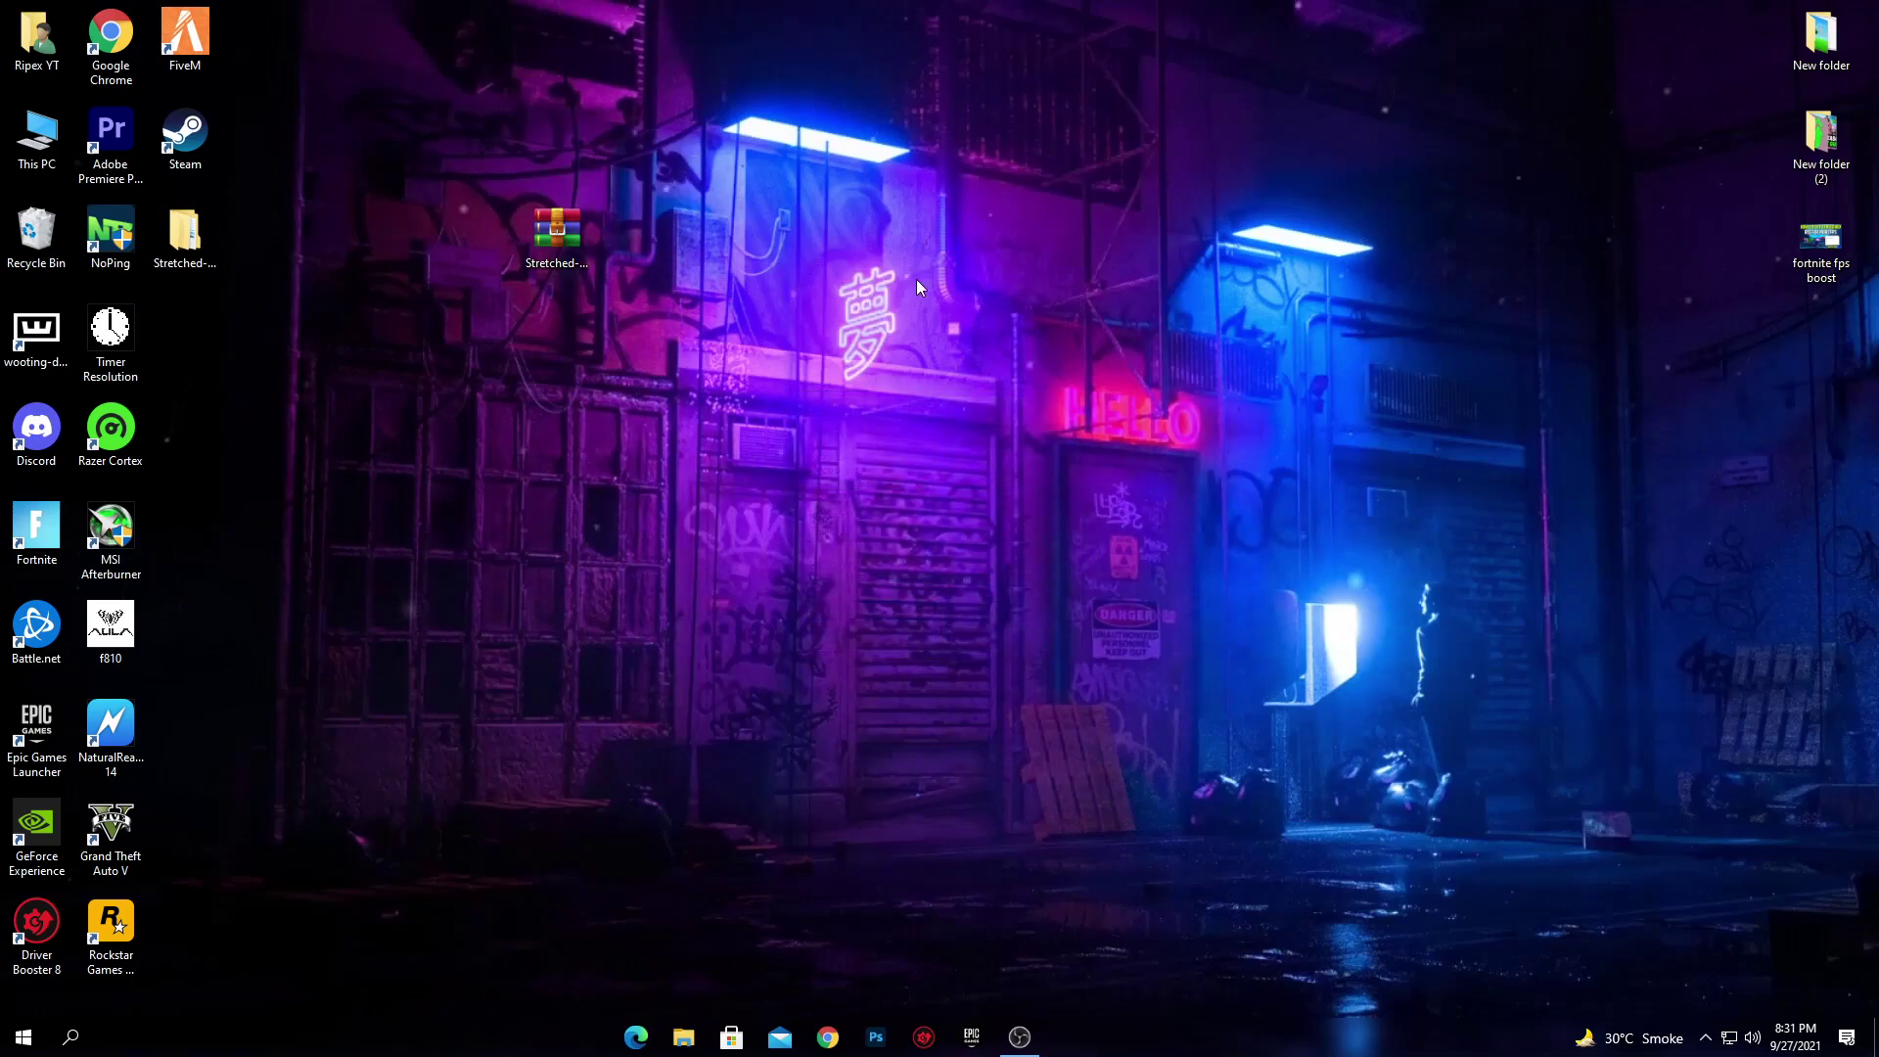
# Open the extracted Stretched-Tool folder, inspect its Files subfolder, then go back to Stretched-Tool
pyautogui.moveTo(211, 244); pyautogui.dragTo(563, 338)
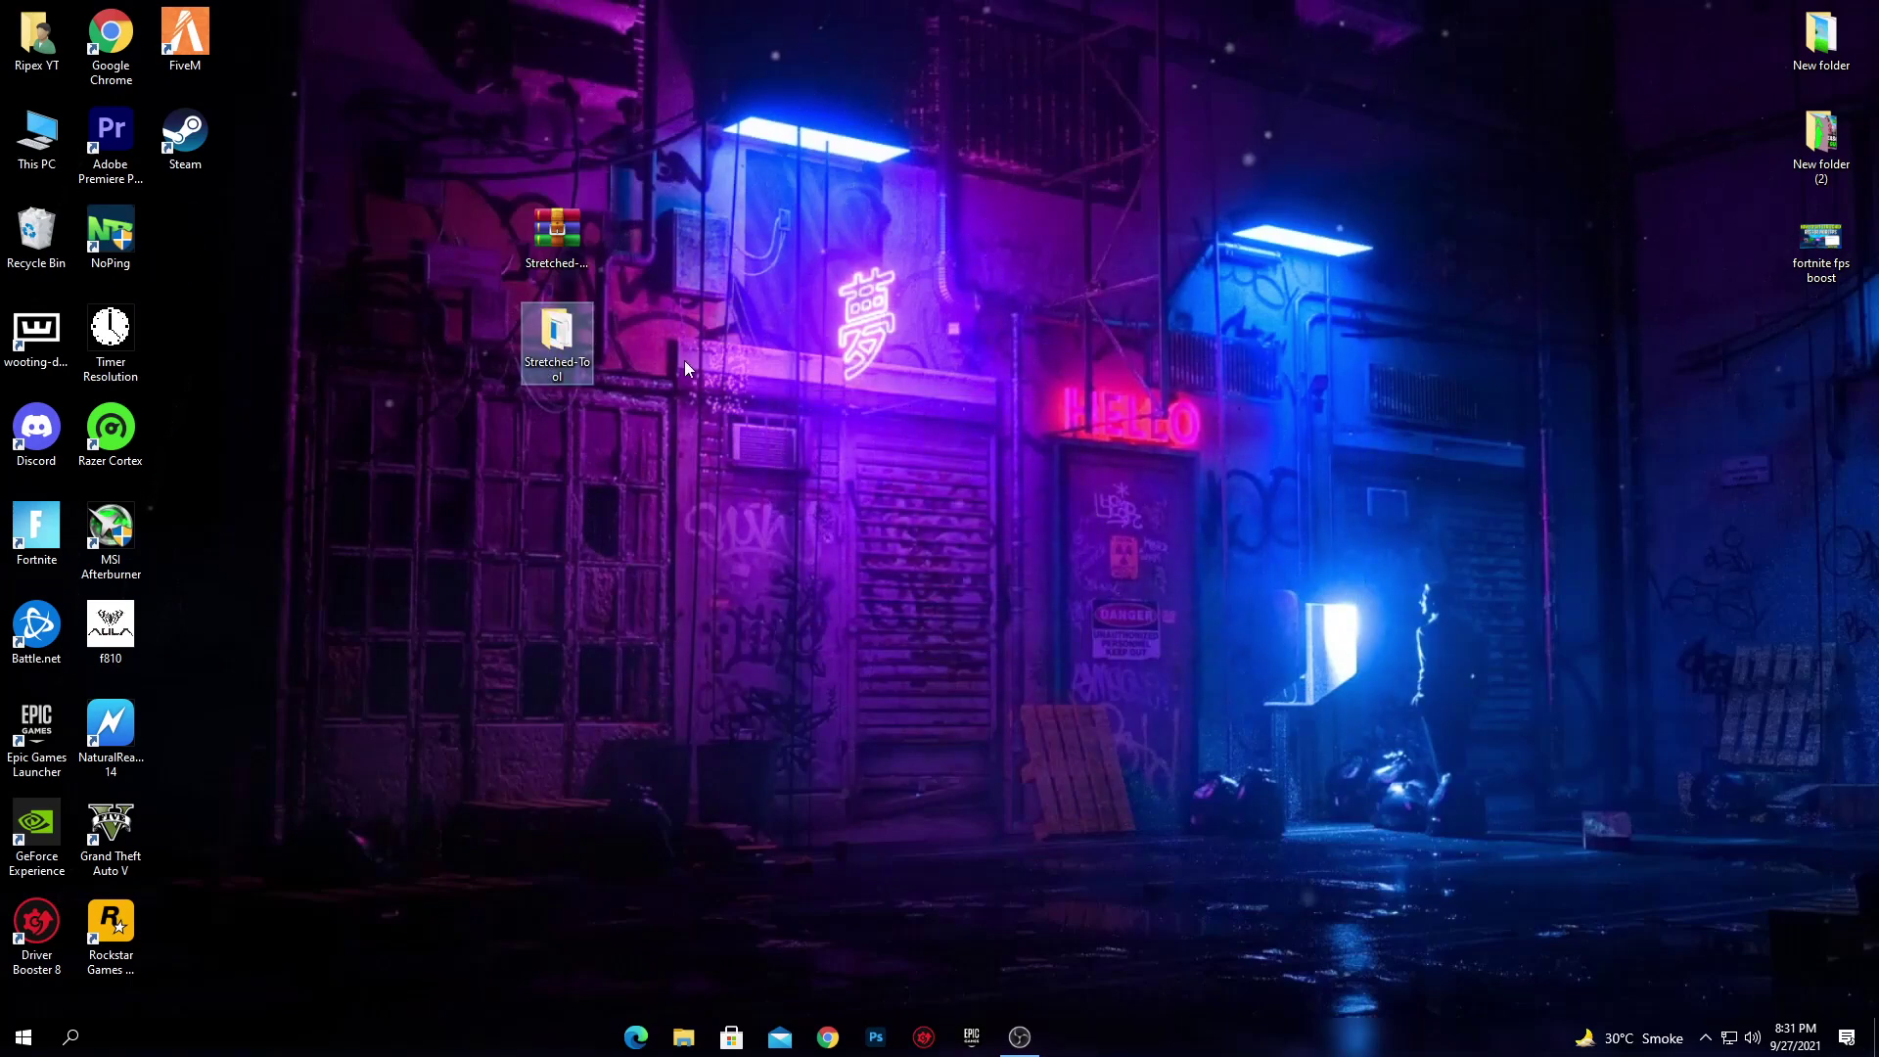
pyautogui.doubleClick(556, 338)
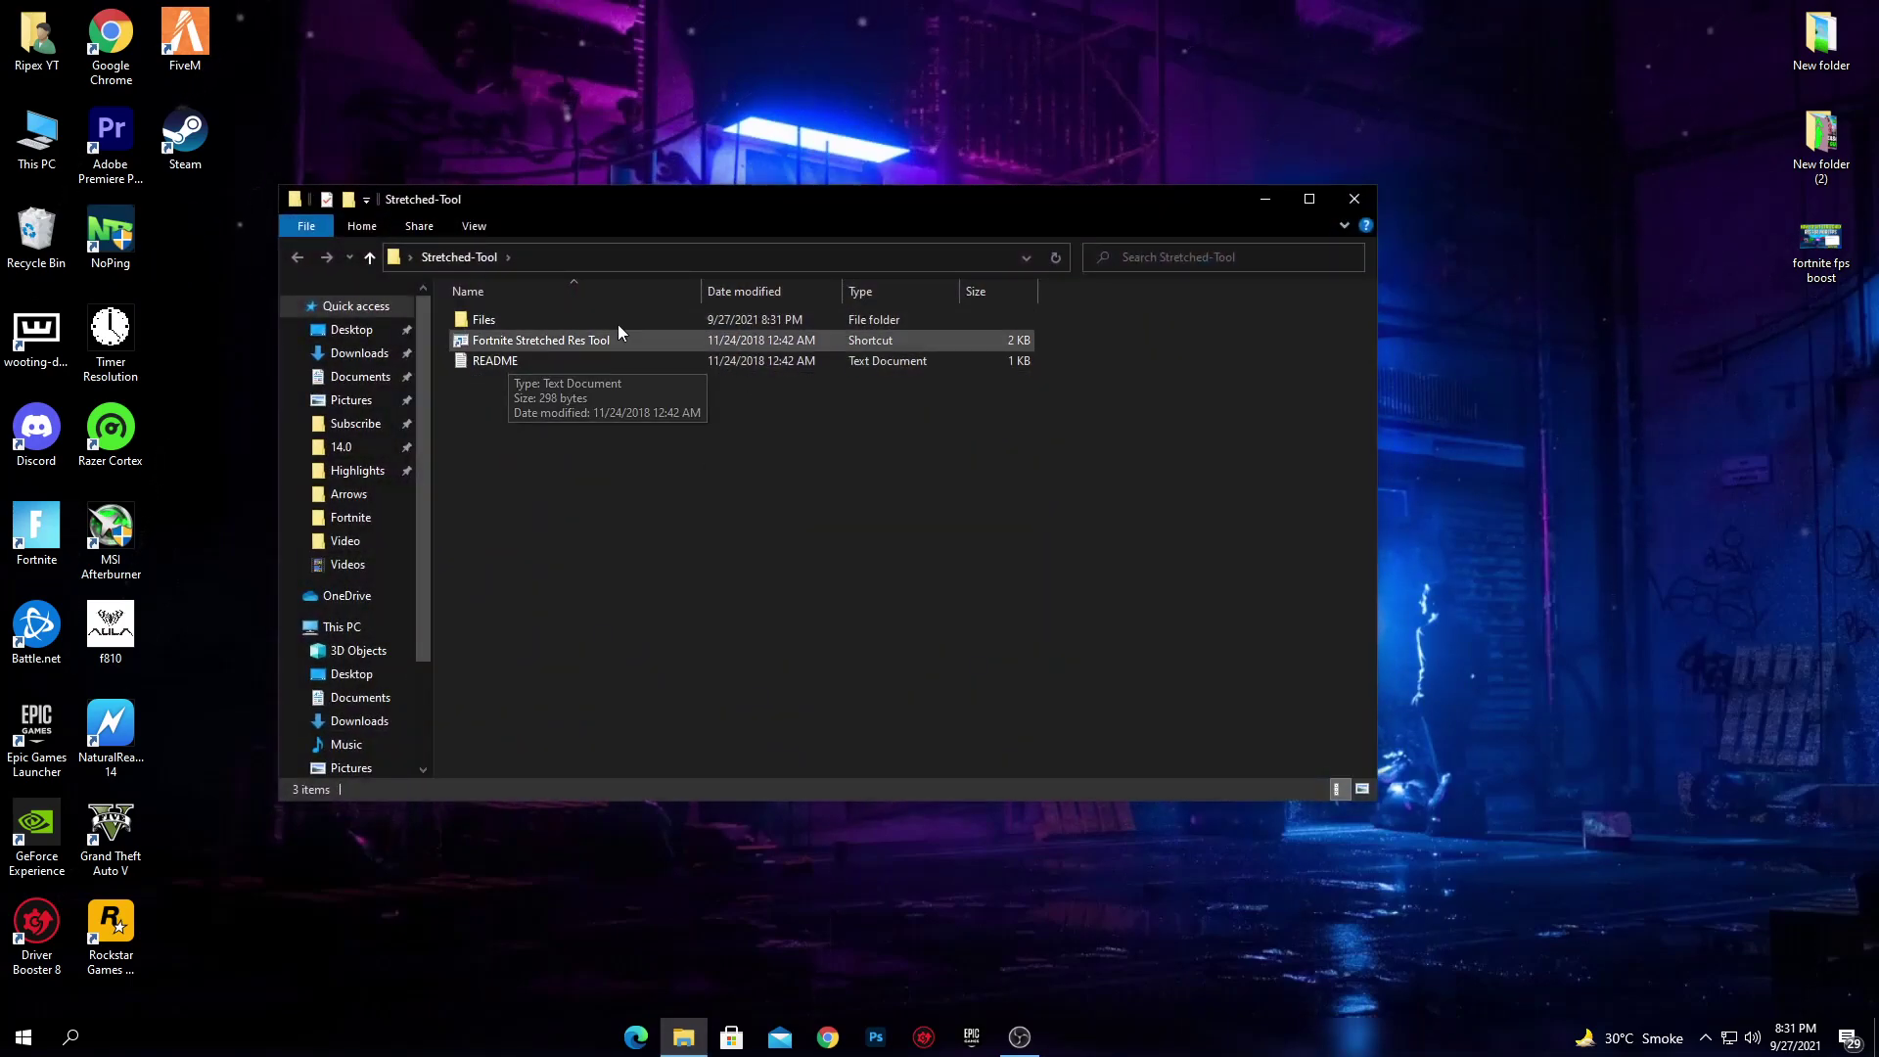
pyautogui.click(536, 327)
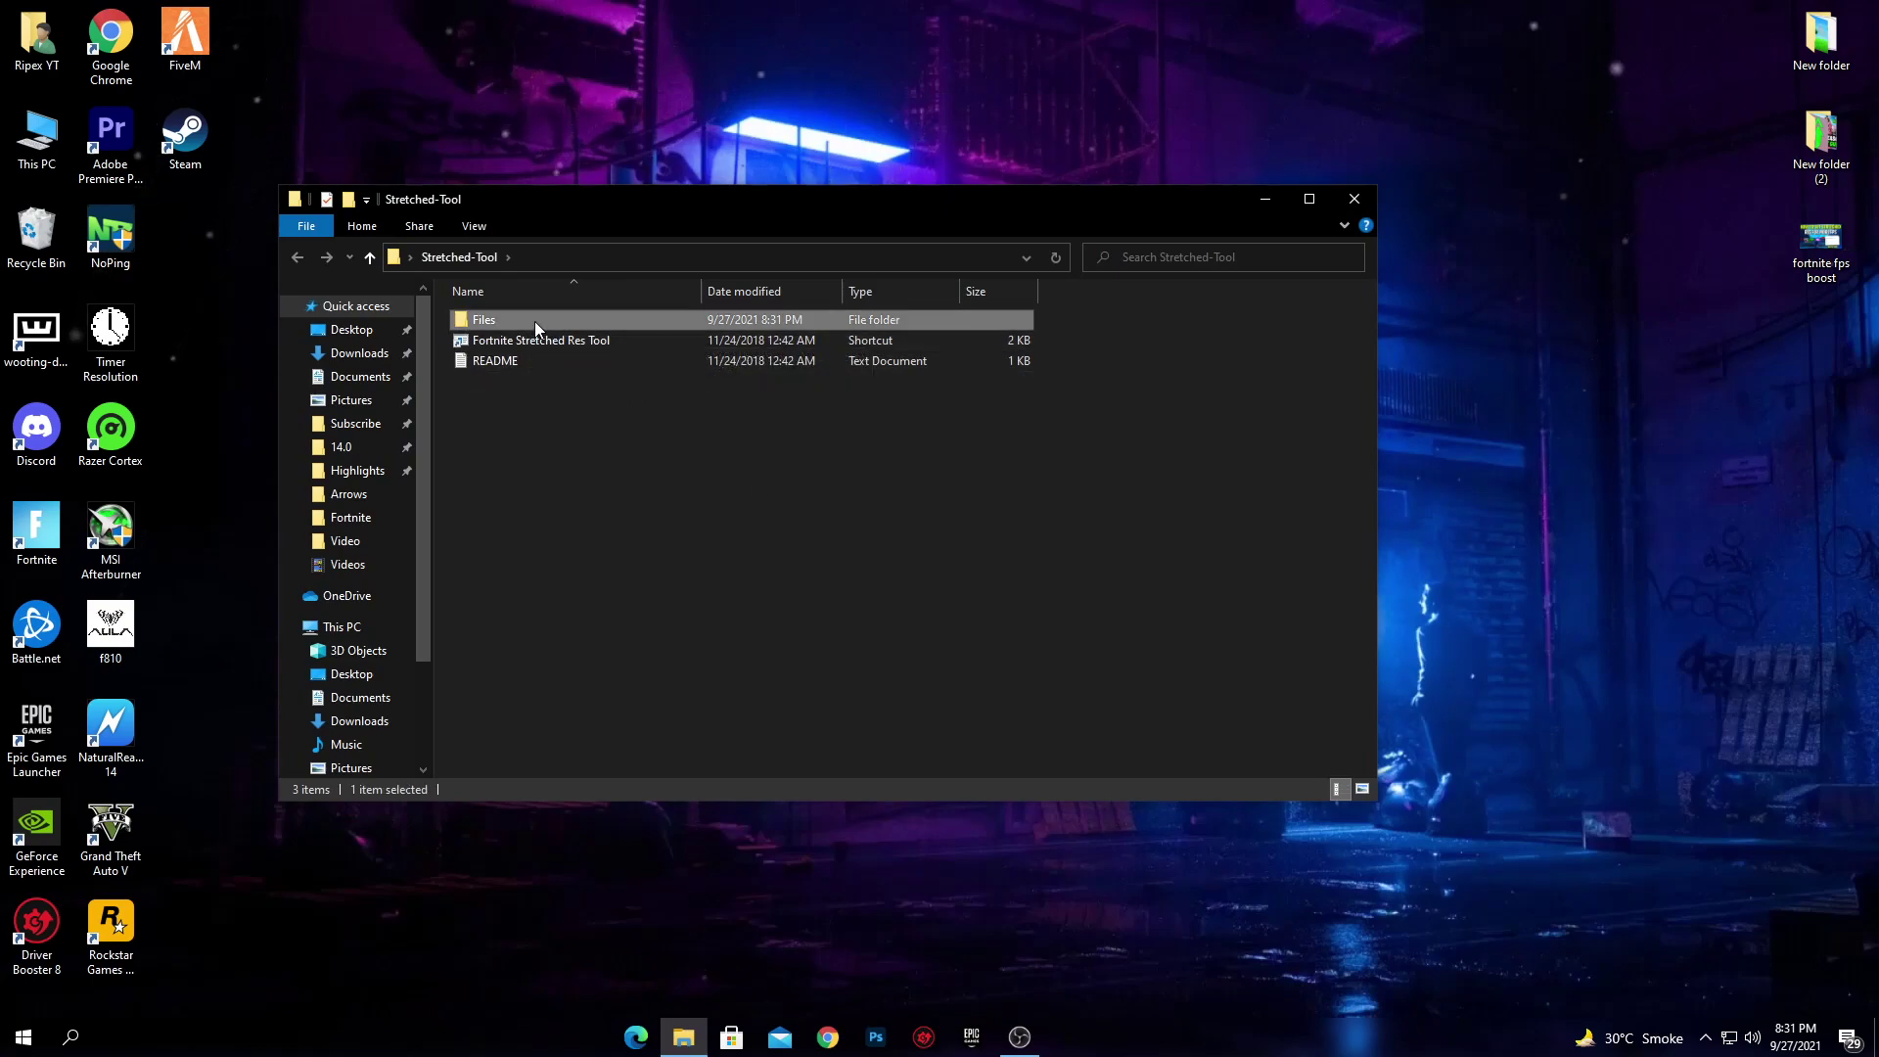
pyautogui.doubleClick(536, 326)
pyautogui.scroll(-13, 689, 524)
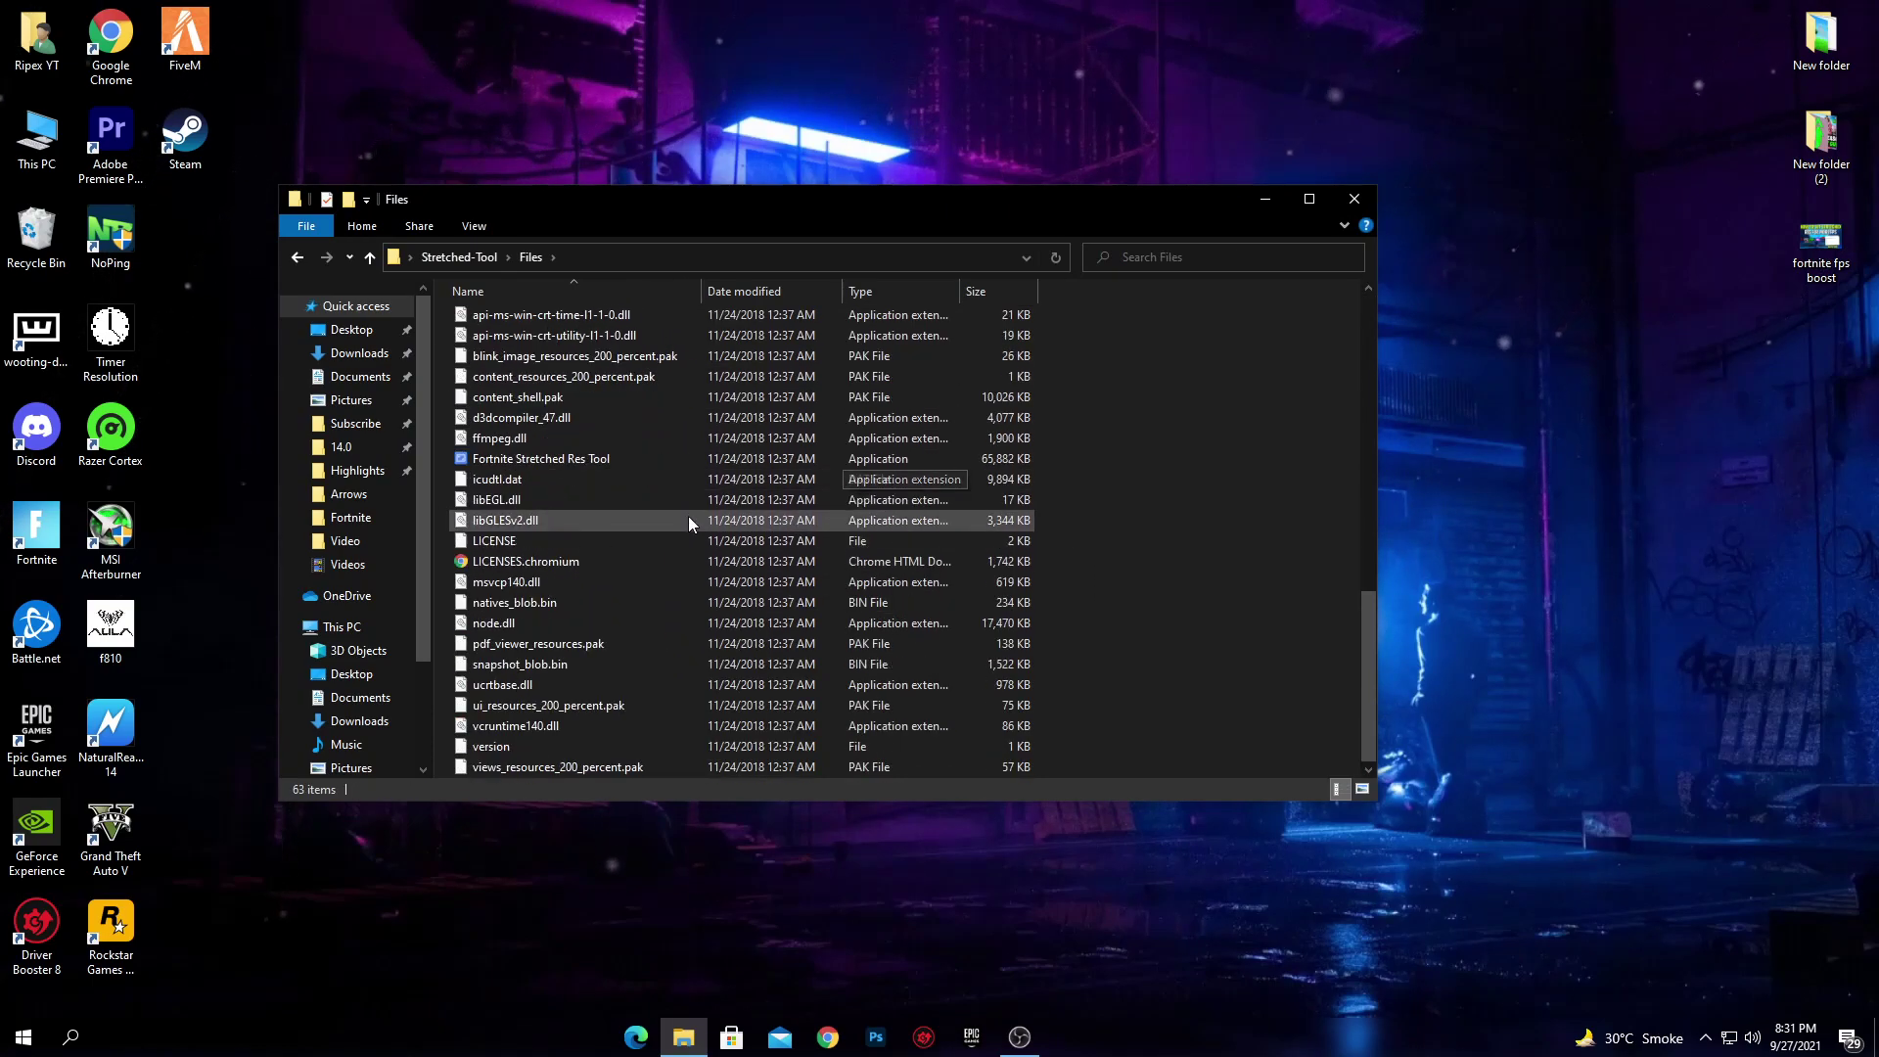
pyautogui.scroll(12, 689, 524)
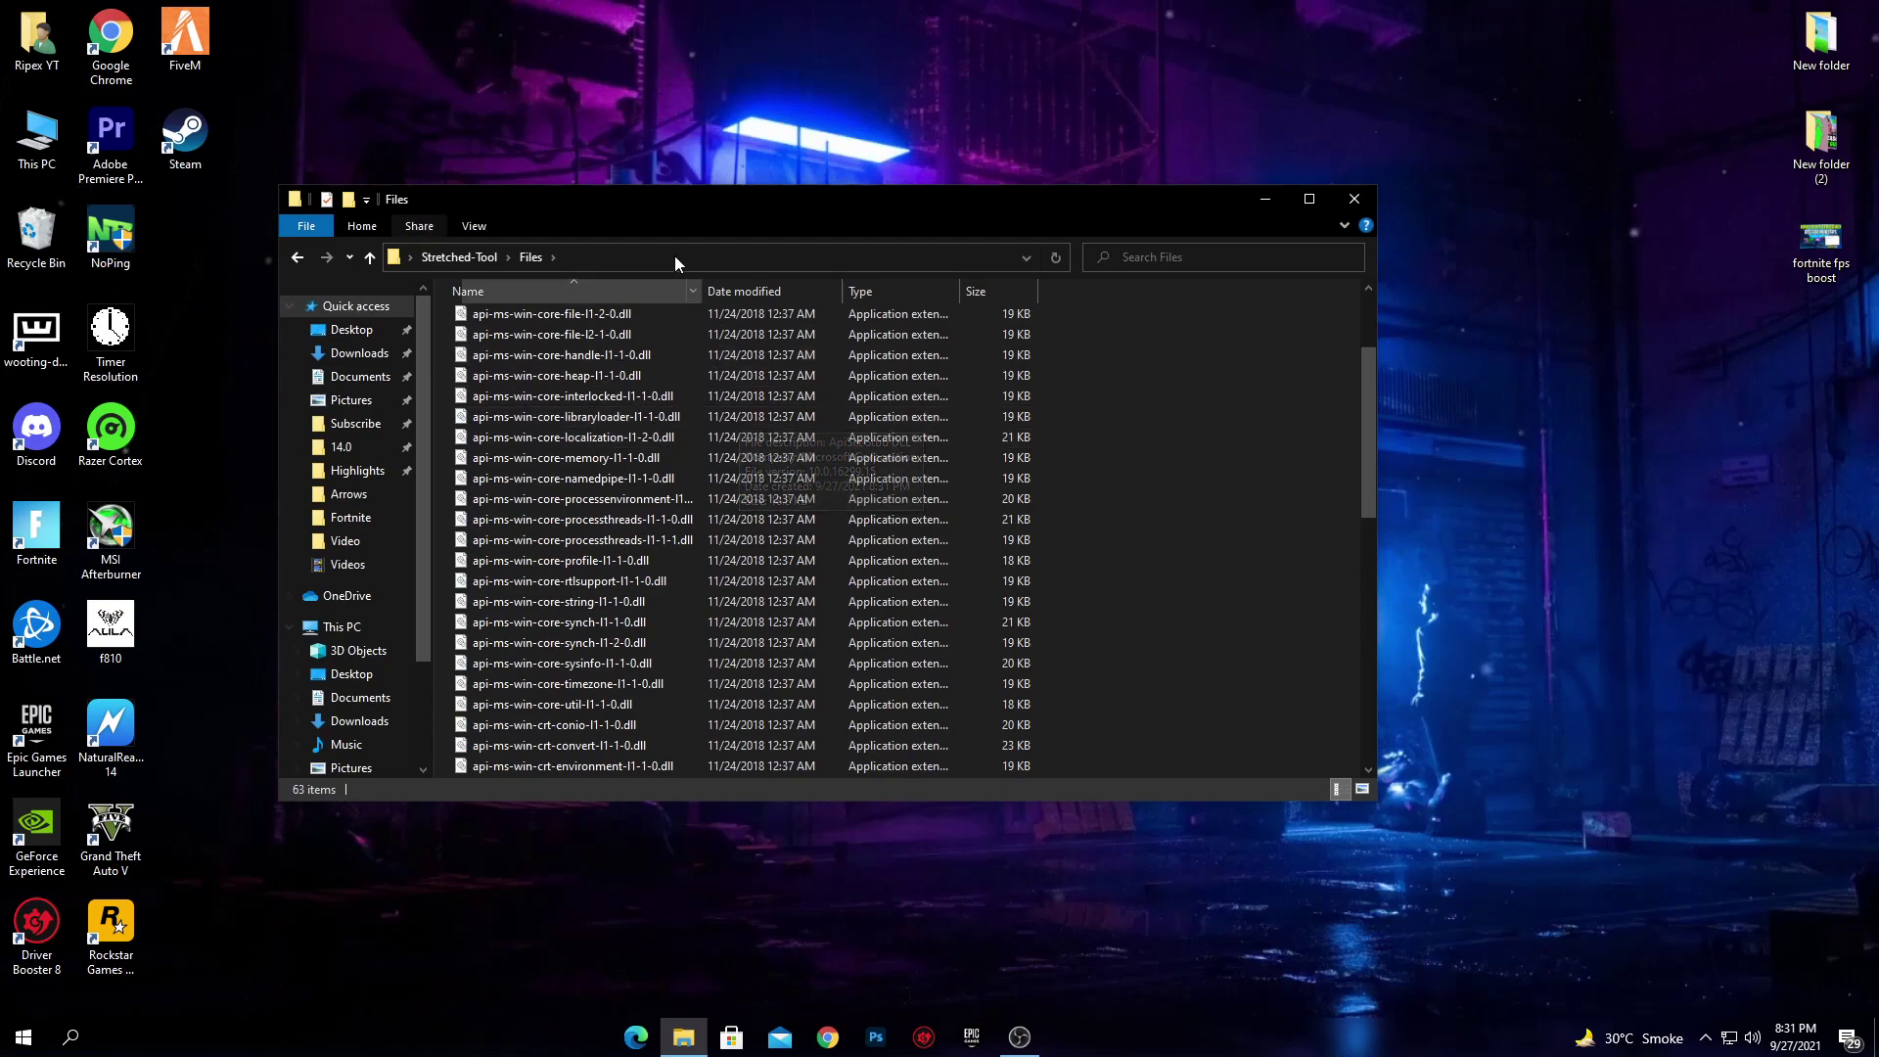
pyautogui.click(480, 257)
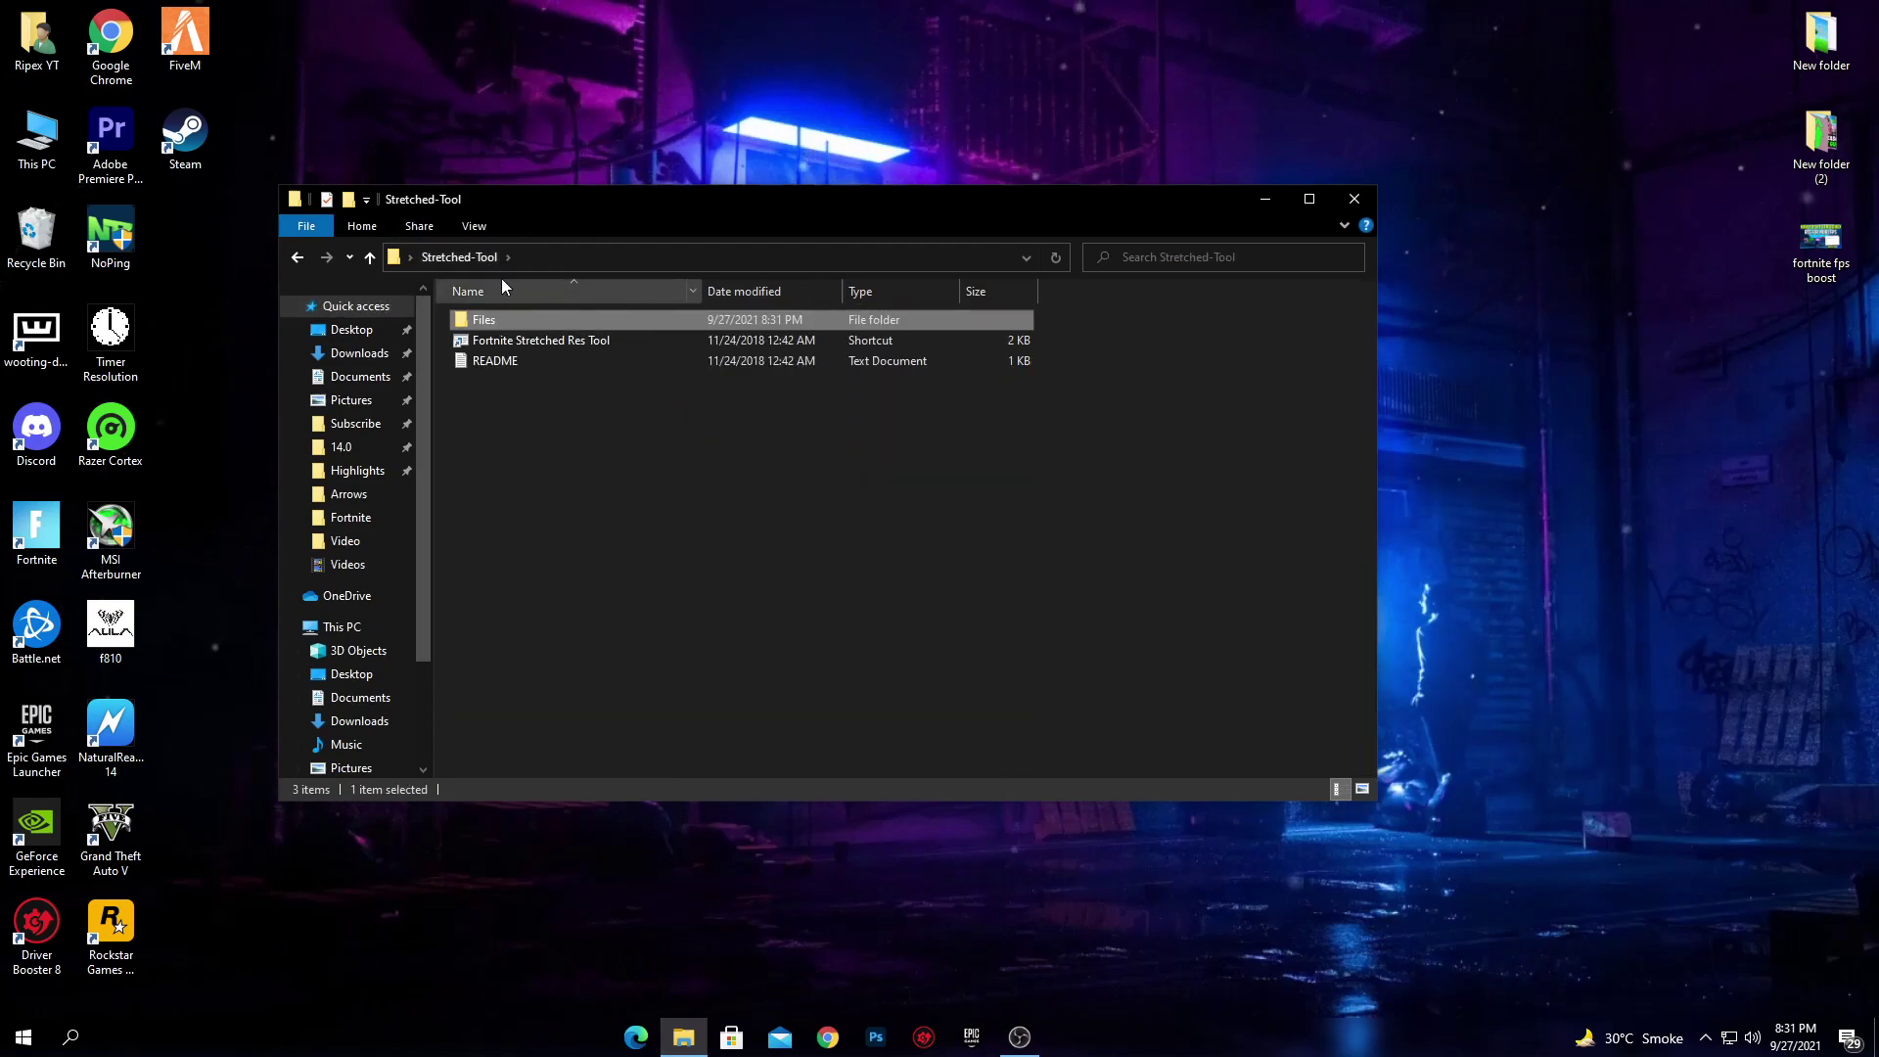
# Launch the Fortnite Stretched Res Tool and adjust Width to 800 and Height to 600
pyautogui.doubleClick(559, 342)
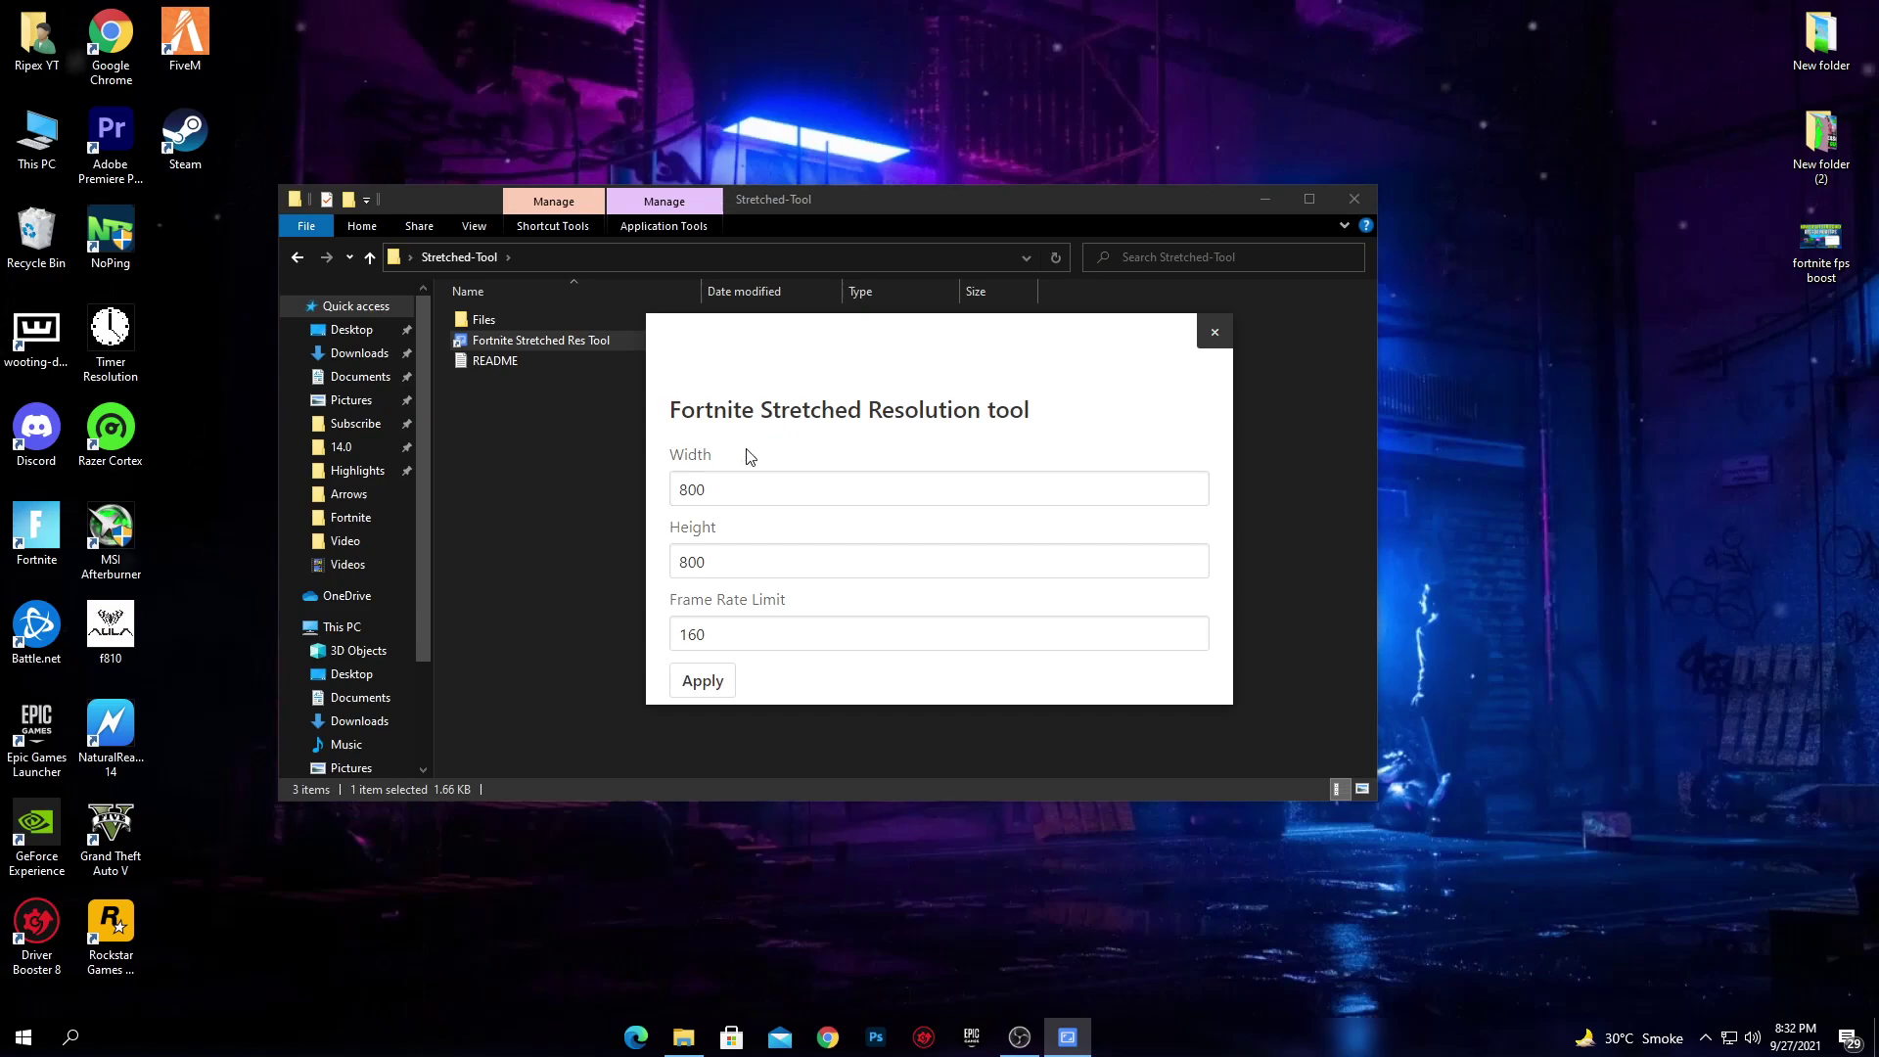
pyautogui.click(1192, 494)
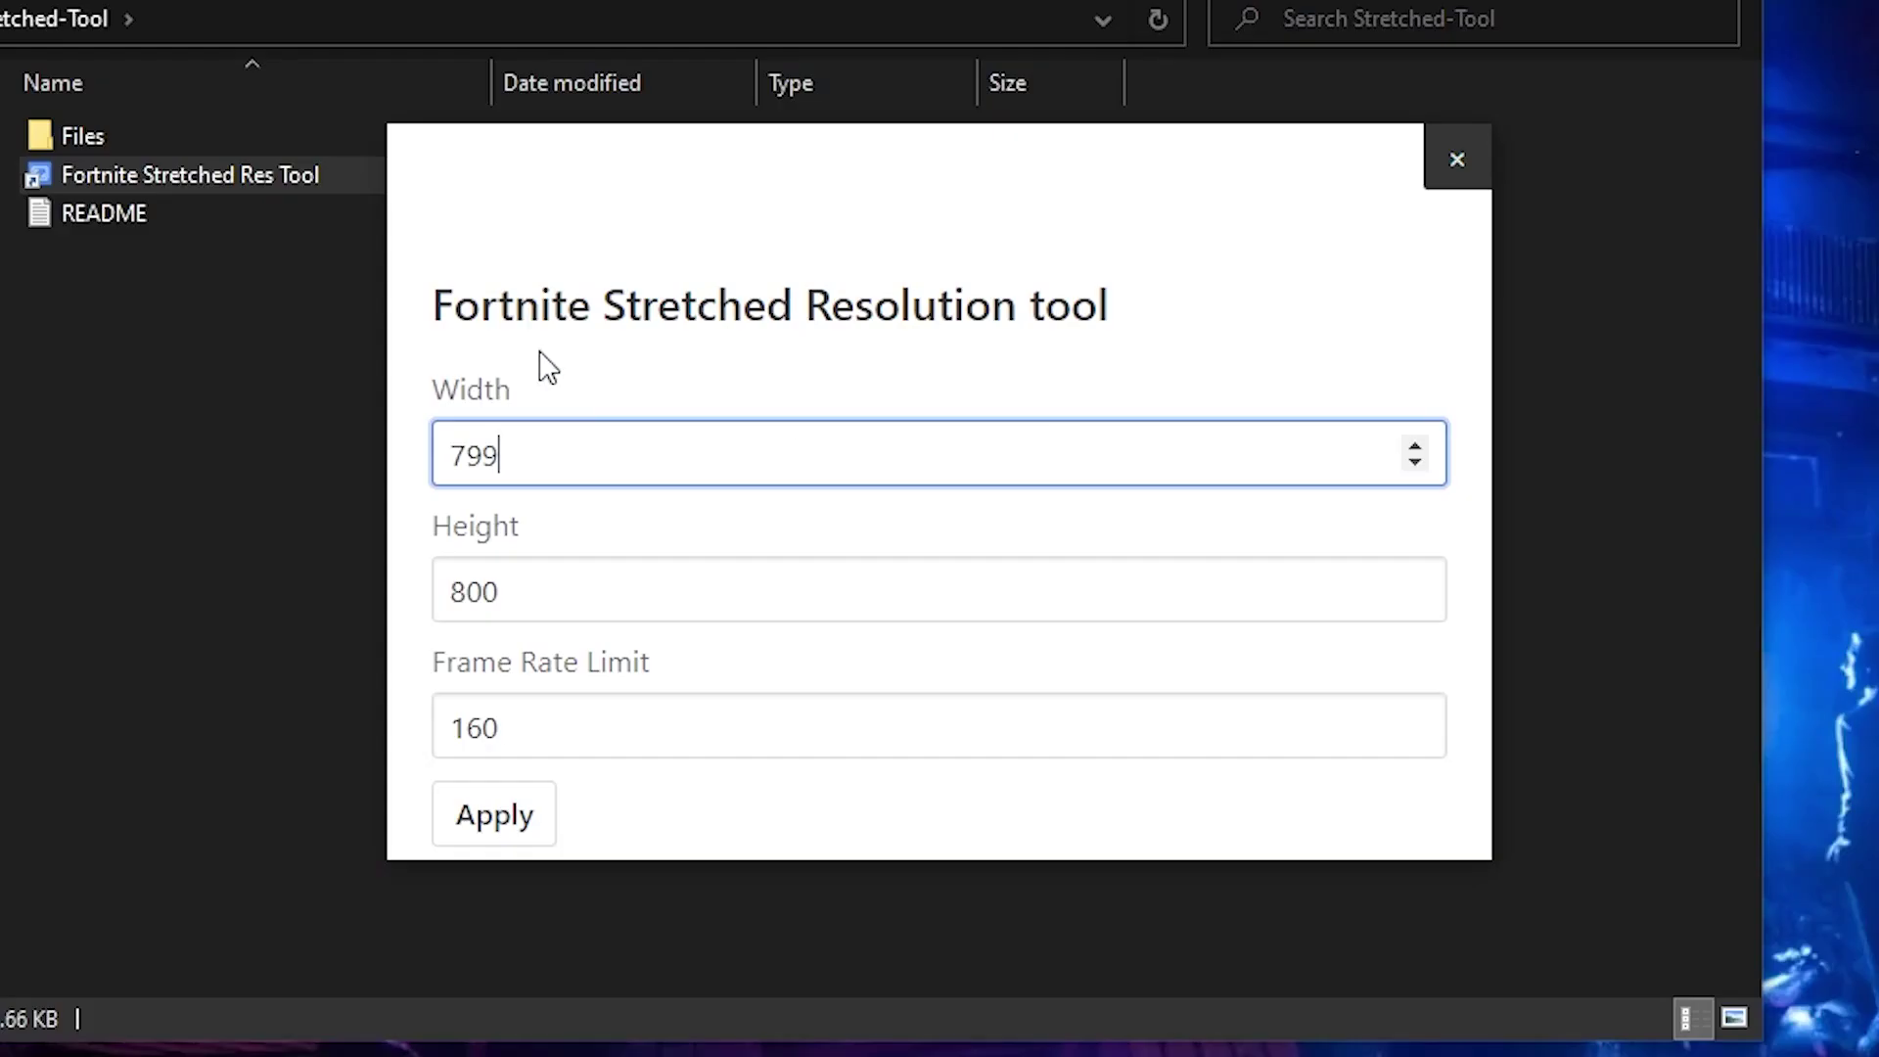
pyautogui.press('Up')
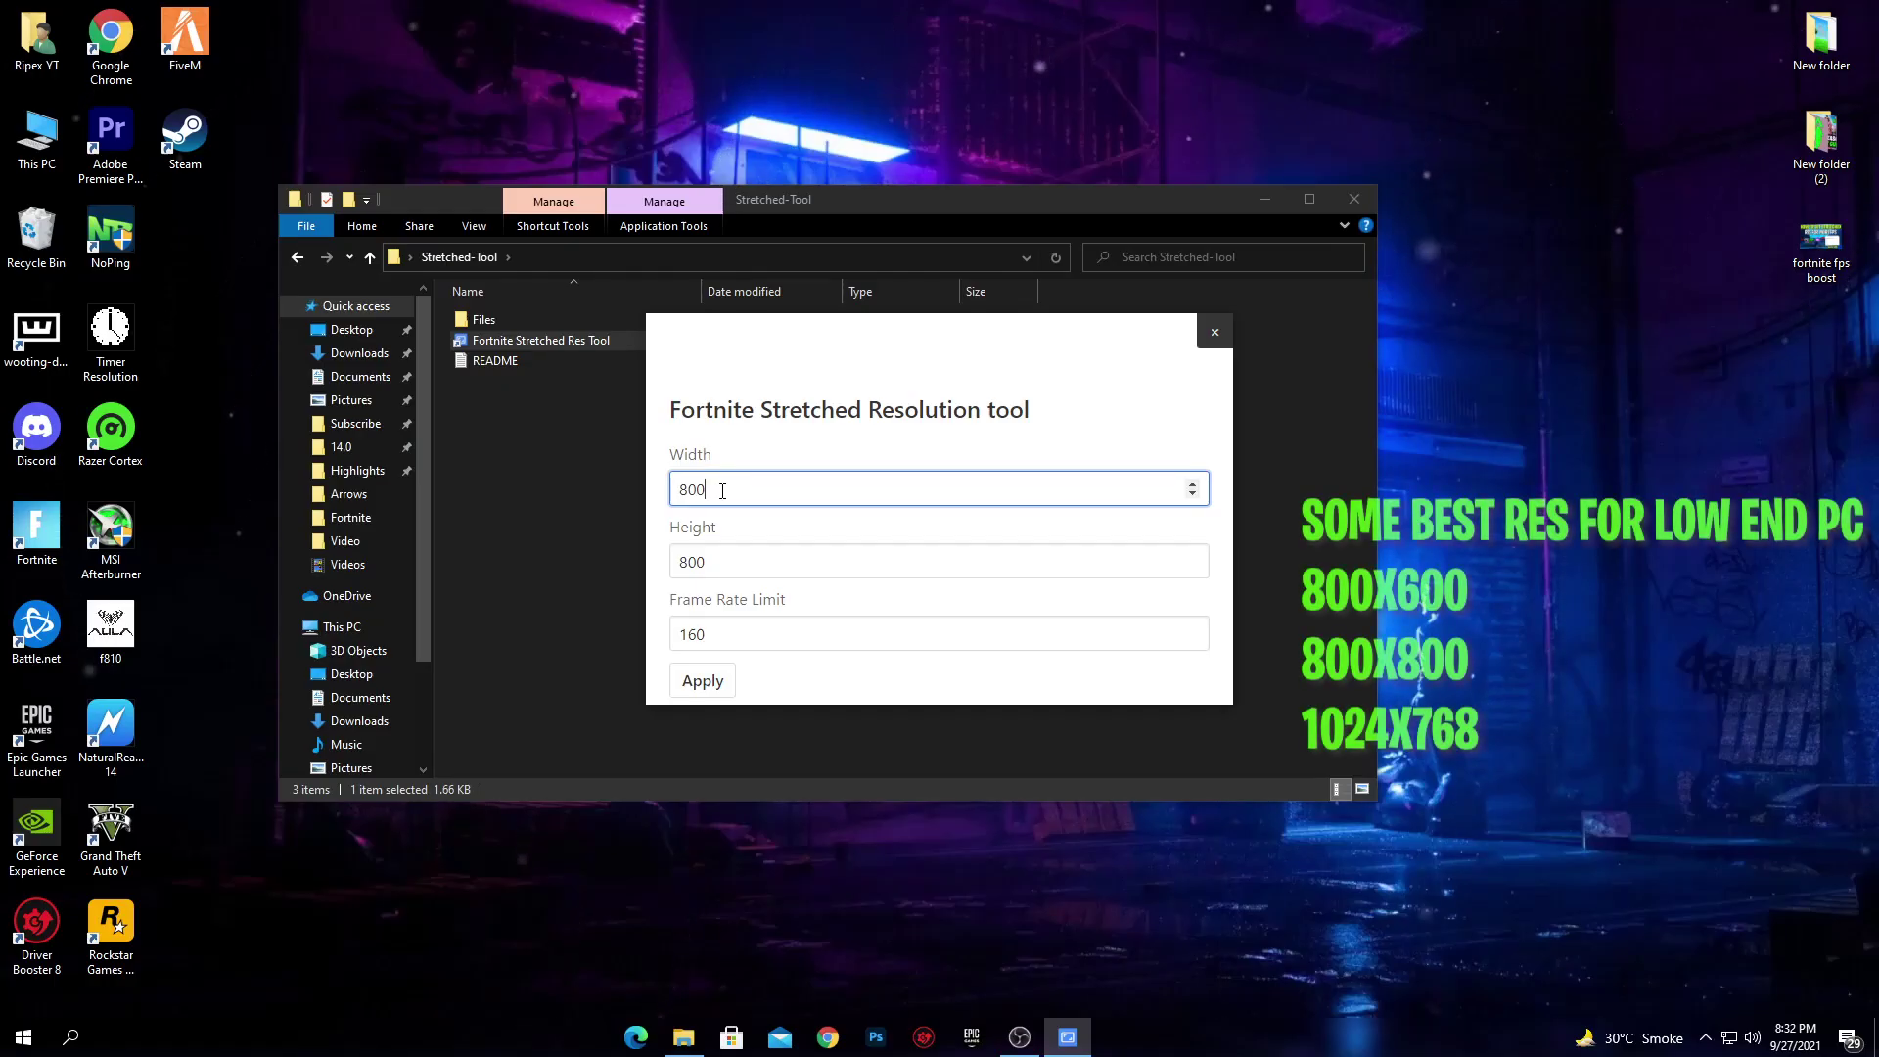
pyautogui.doubleClick(717, 562)
pyautogui.write('600')
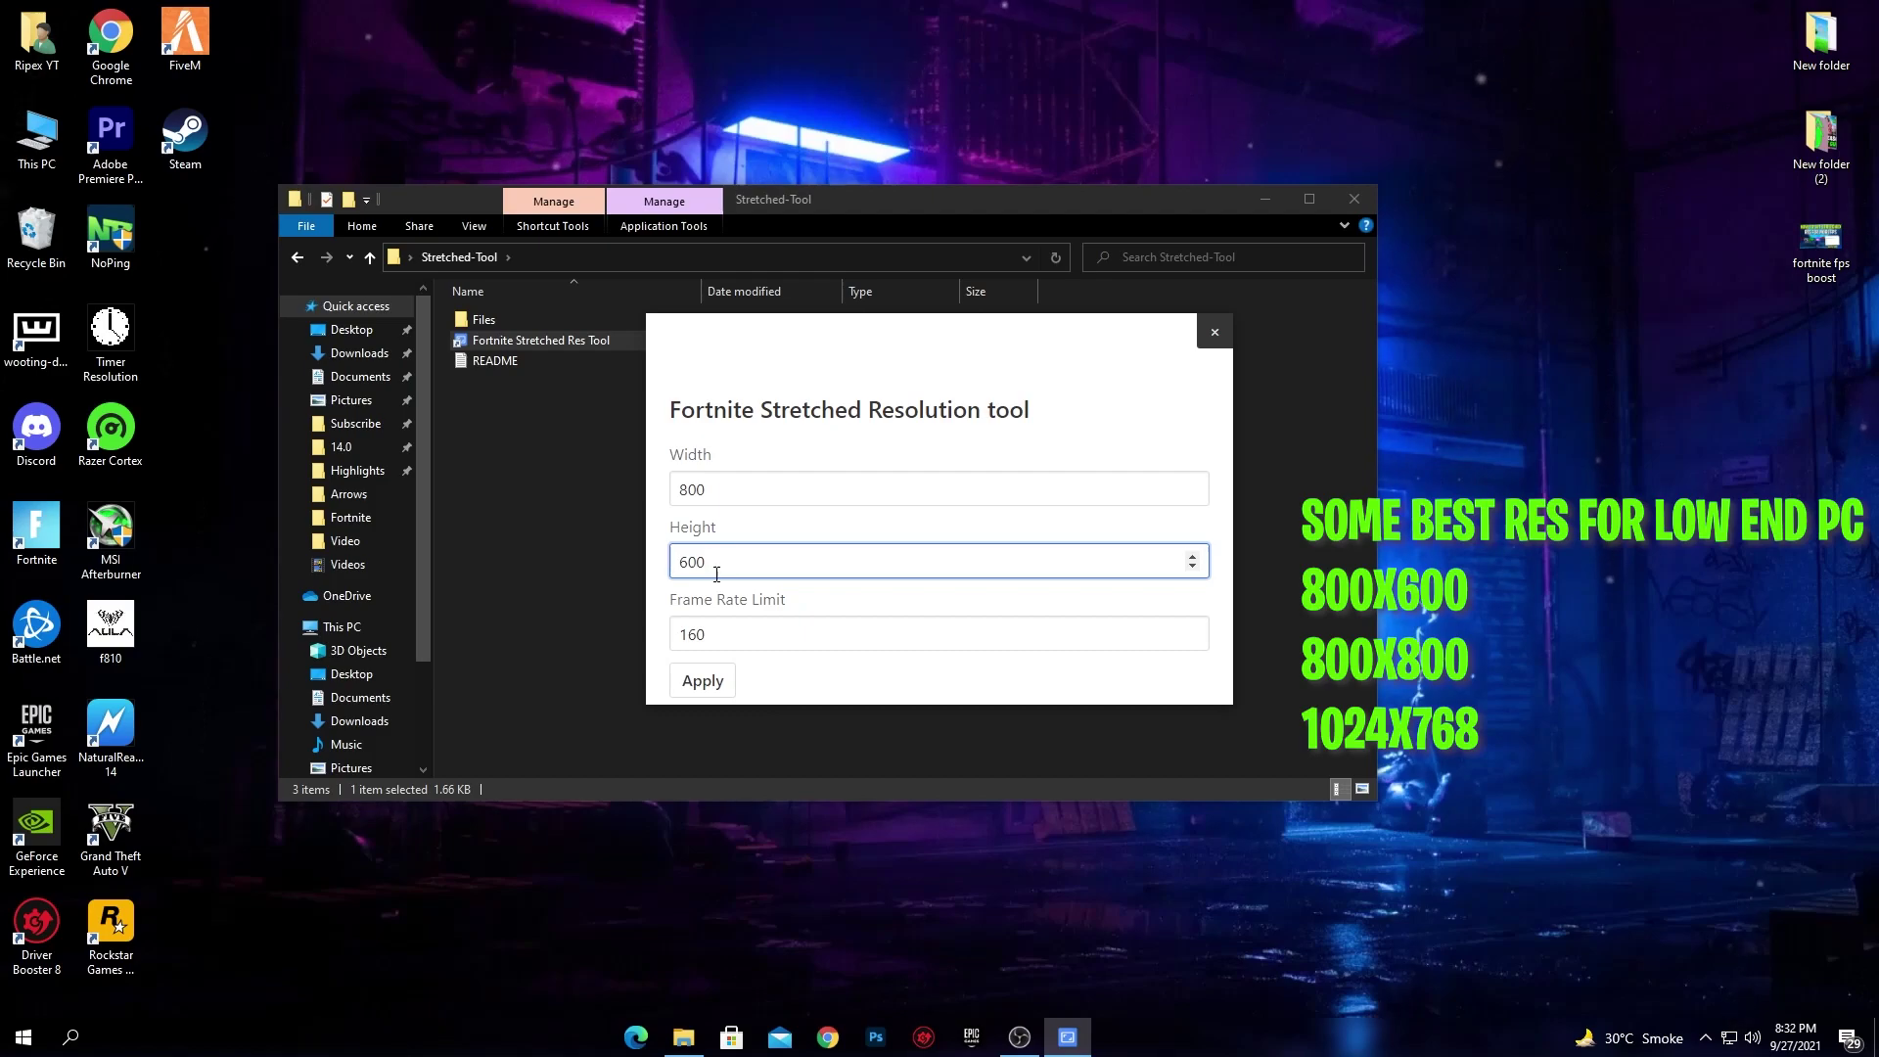
# Enter Width 1024 and Height 768 in the tool
pyautogui.hotkey('shift', 'Tab')
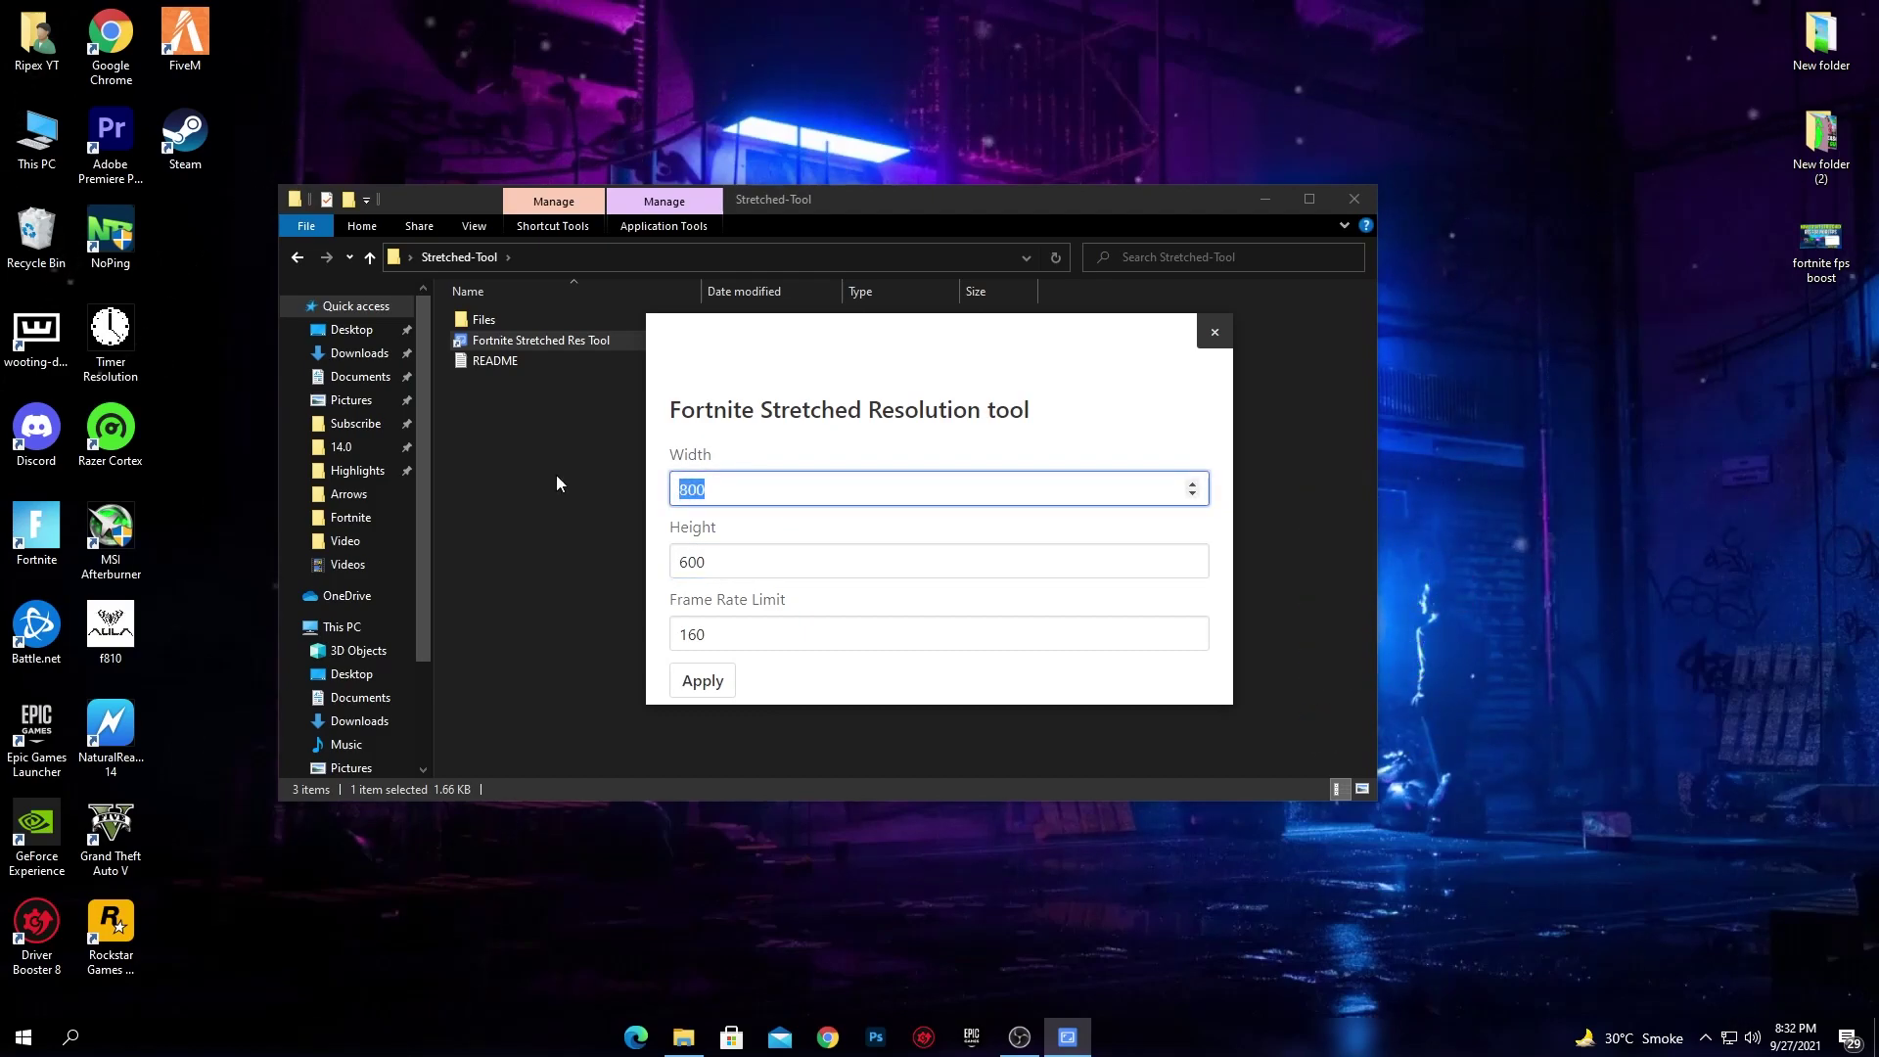
pyautogui.write('1024')
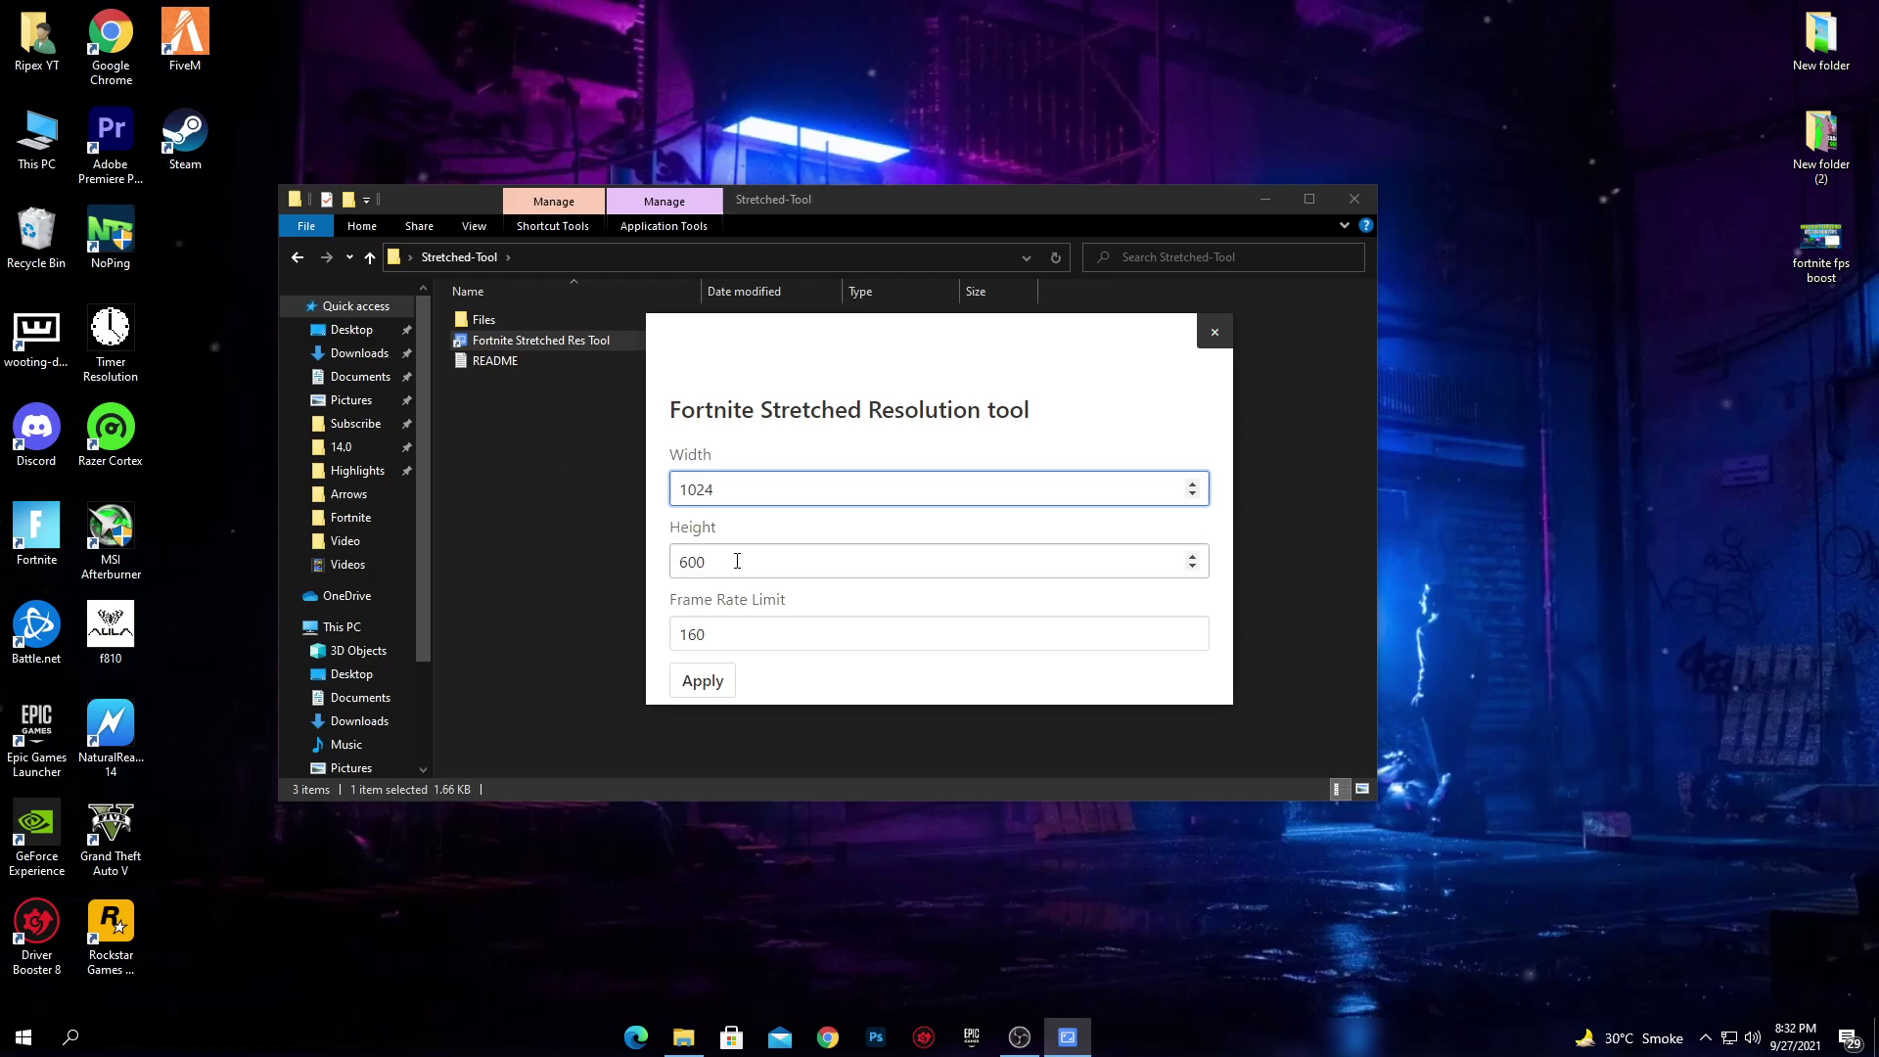
pyautogui.press('Tab')
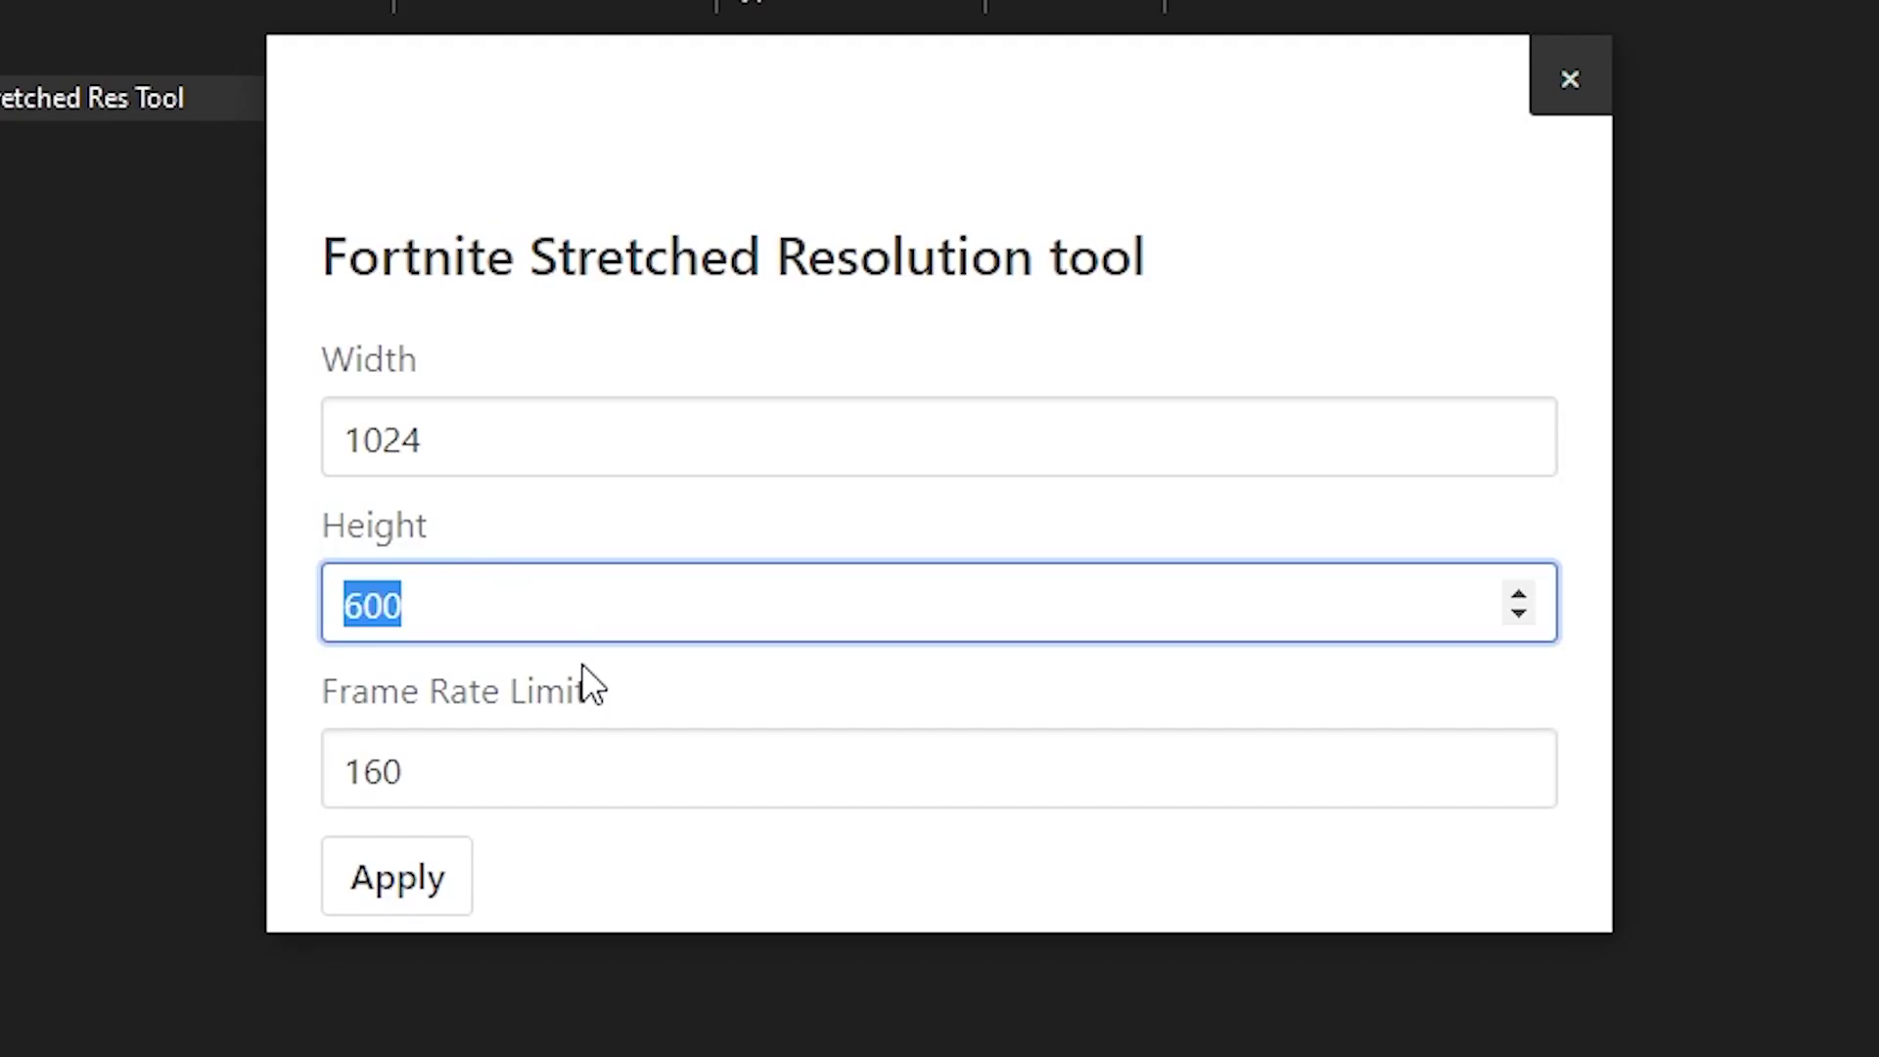
pyautogui.write('768')
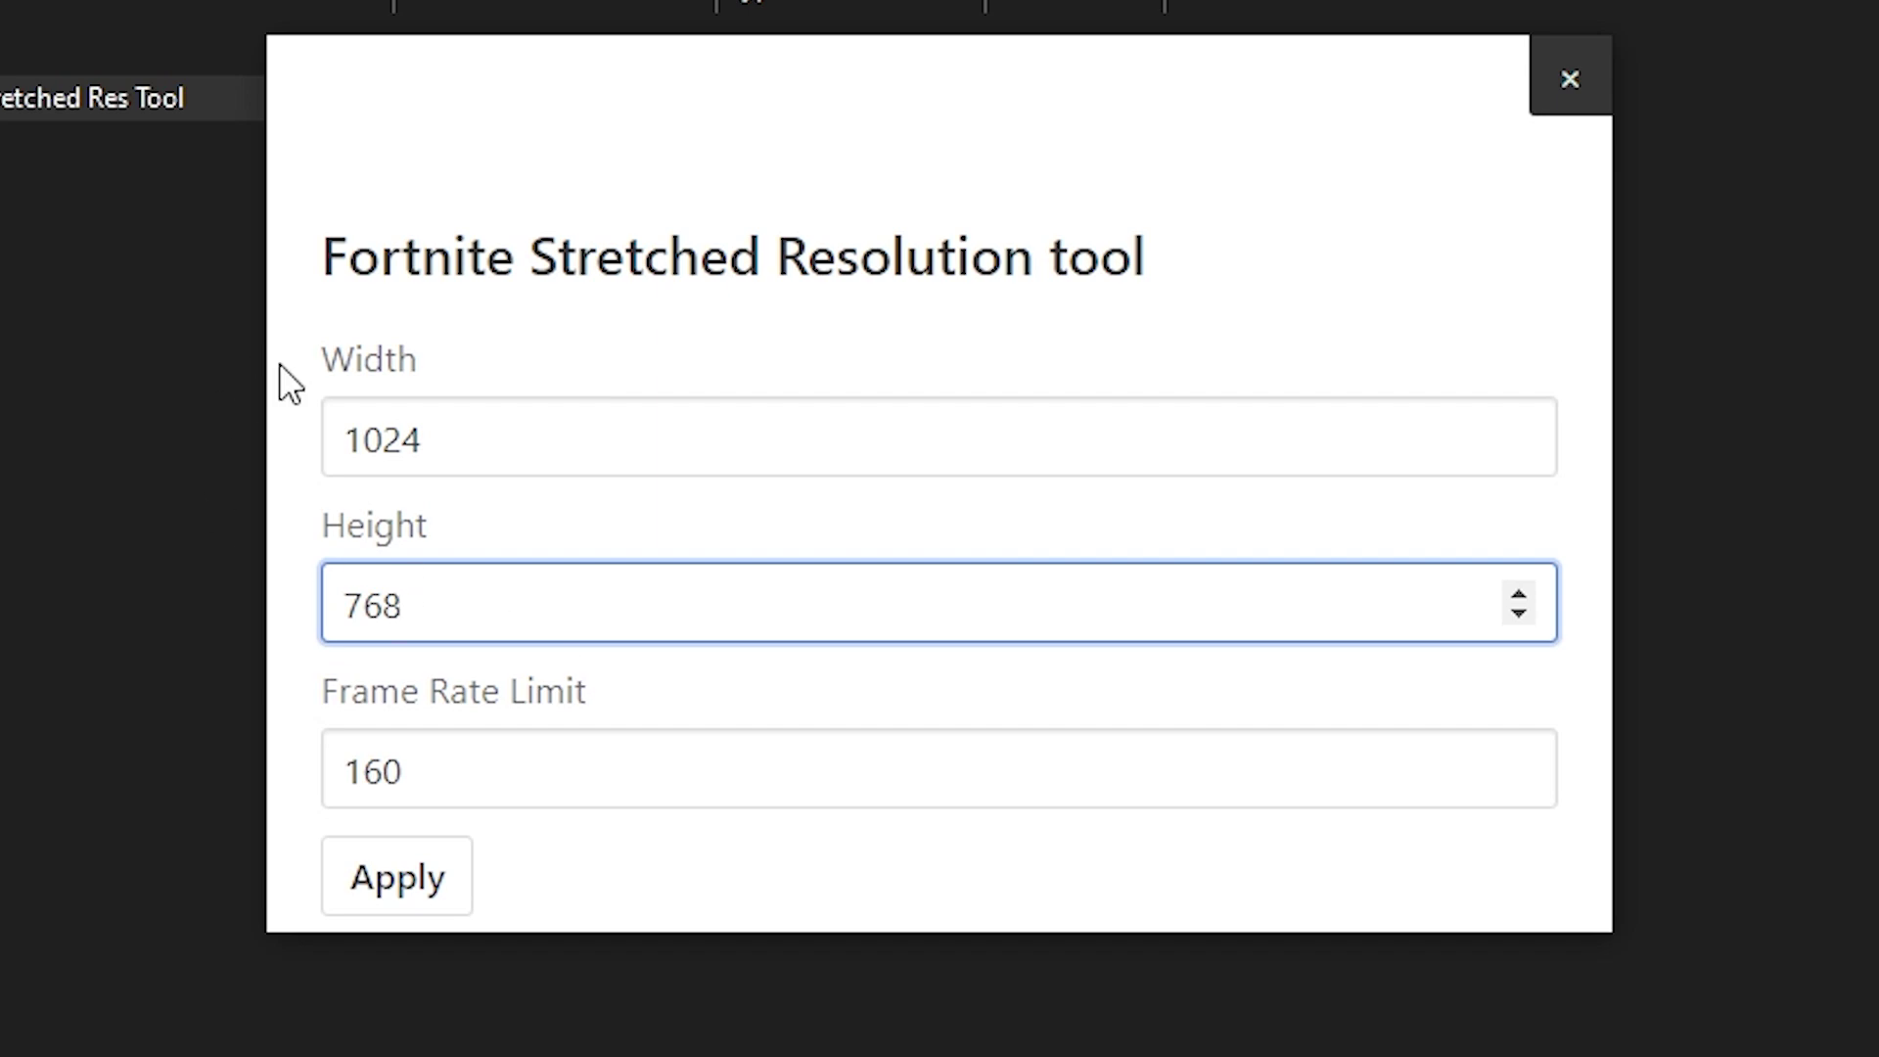
# Enter Width 1680, Height 1050 and Frame Rate Limit 160, then apply the settings
pyautogui.doubleClick(468, 419)
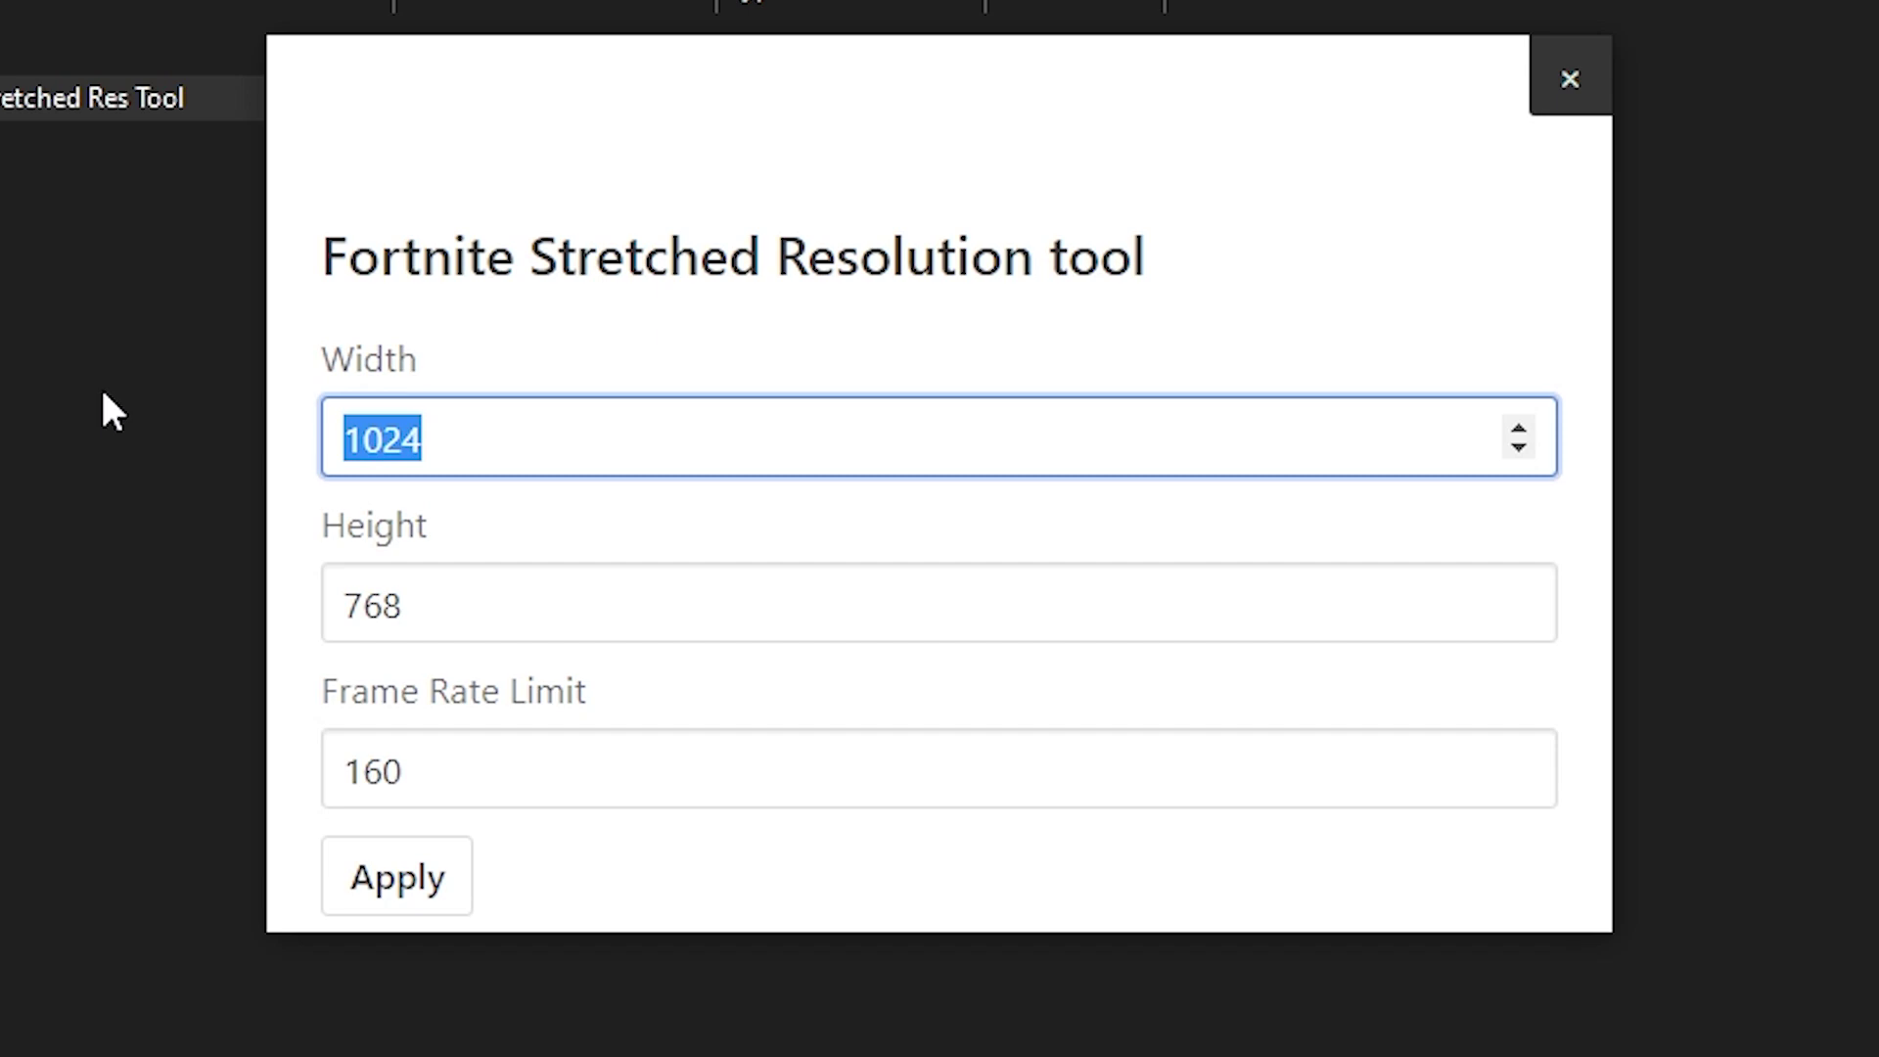
pyautogui.write('1680')
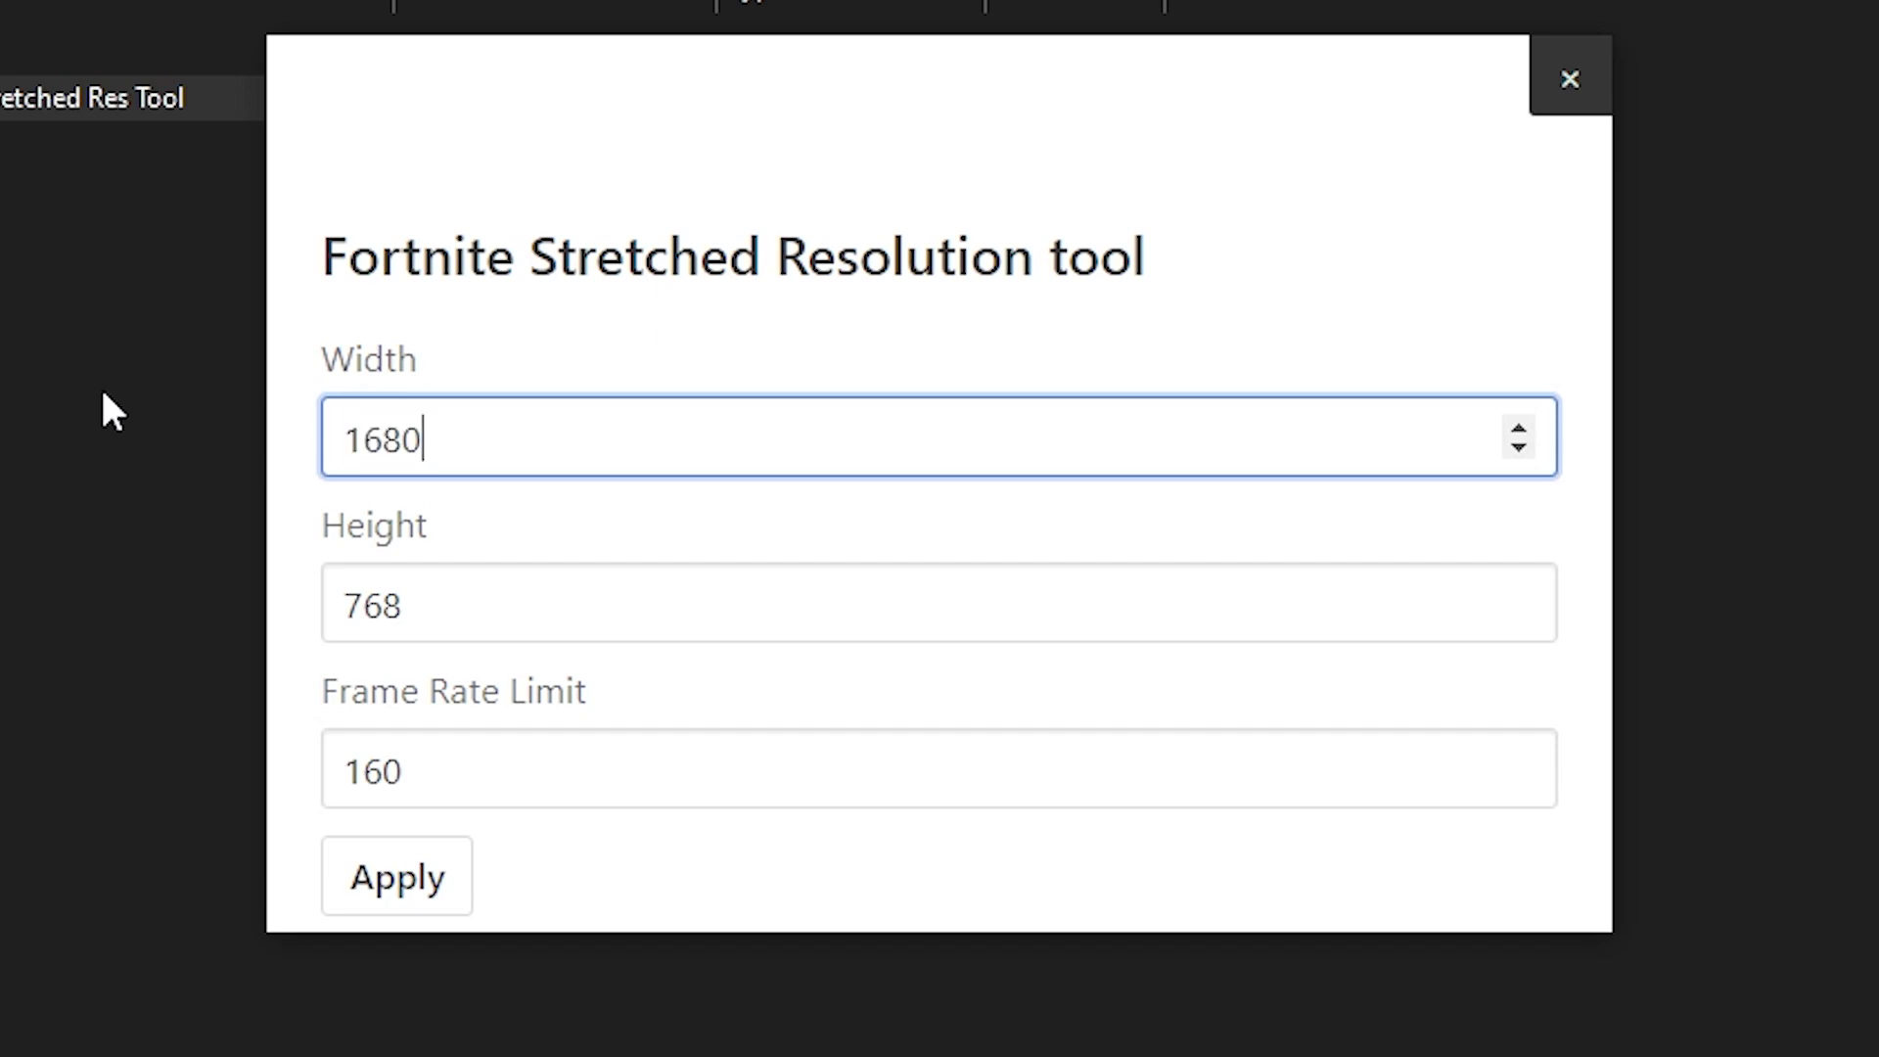
pyautogui.press('Tab')
pyautogui.write('105')
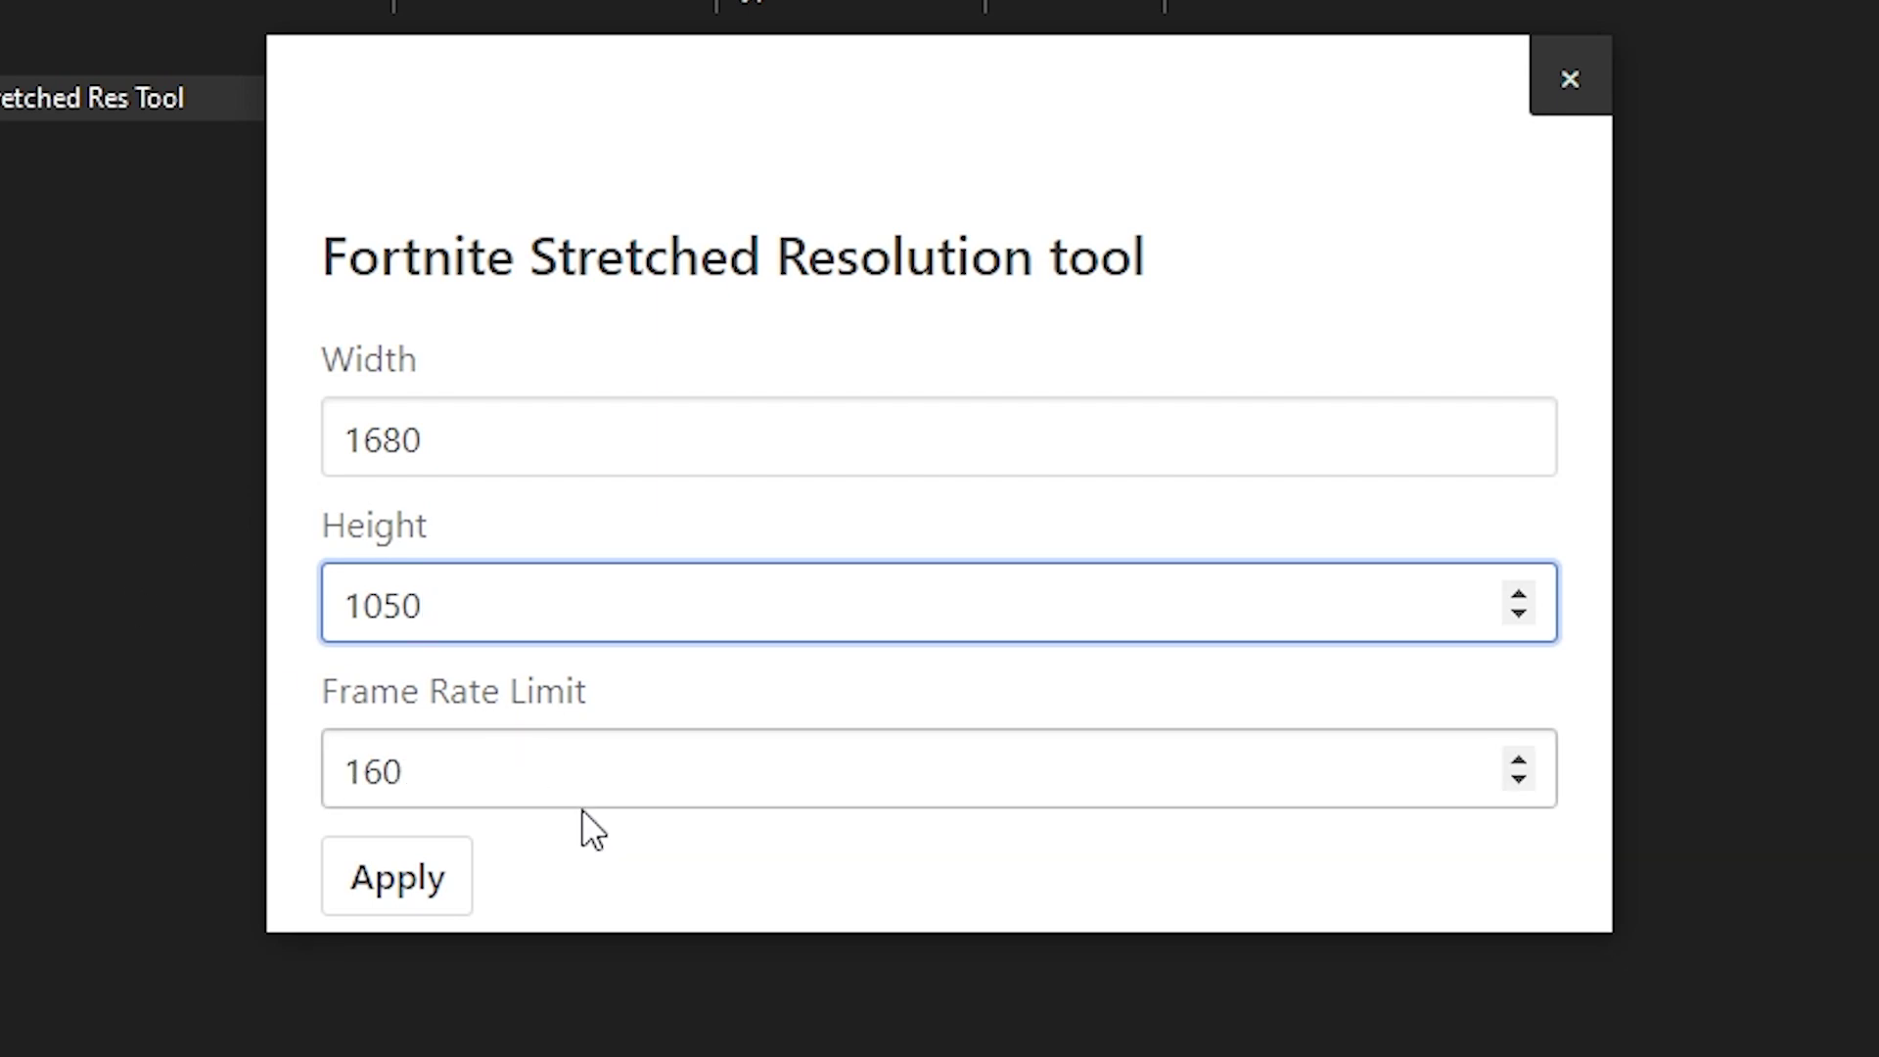
pyautogui.press('Tab')
pyautogui.write('0')
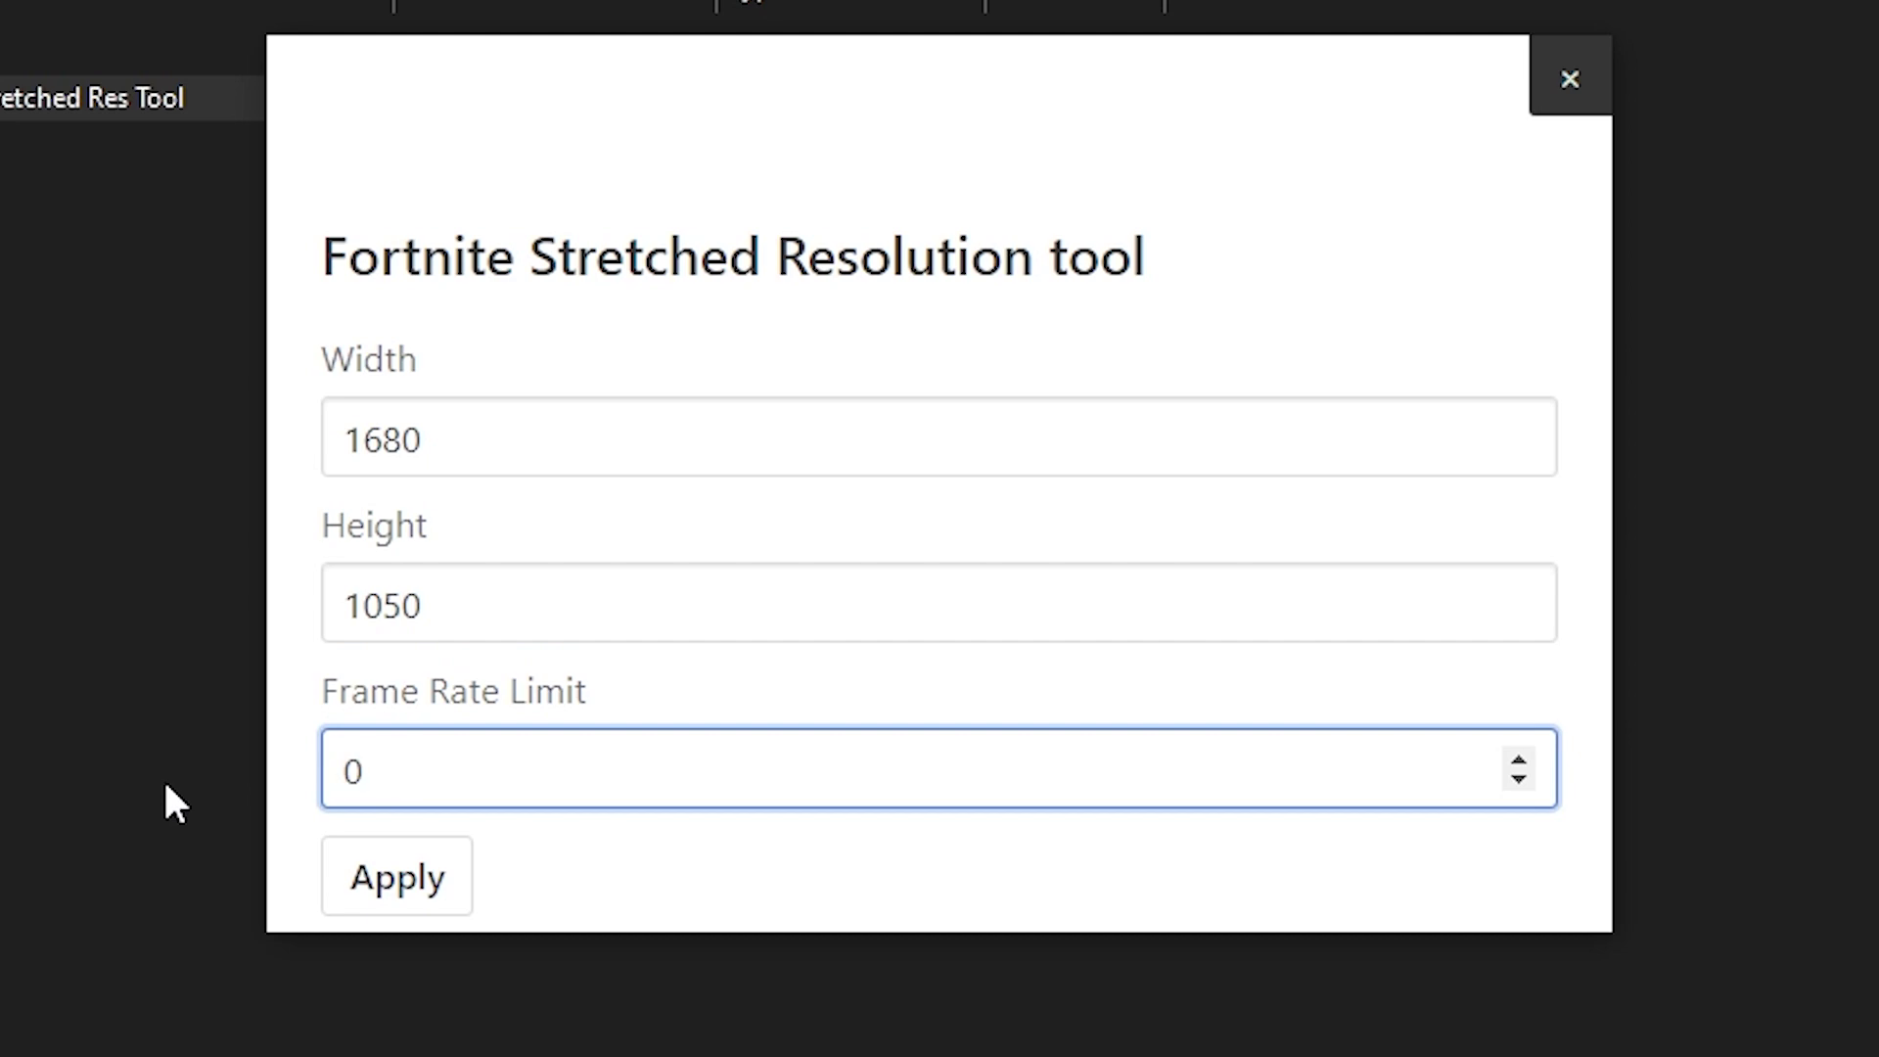
pyautogui.press('BackSpace')
pyautogui.write('169')
pyautogui.press('BackSpace')
pyautogui.write('0')
pyautogui.click(421, 896)
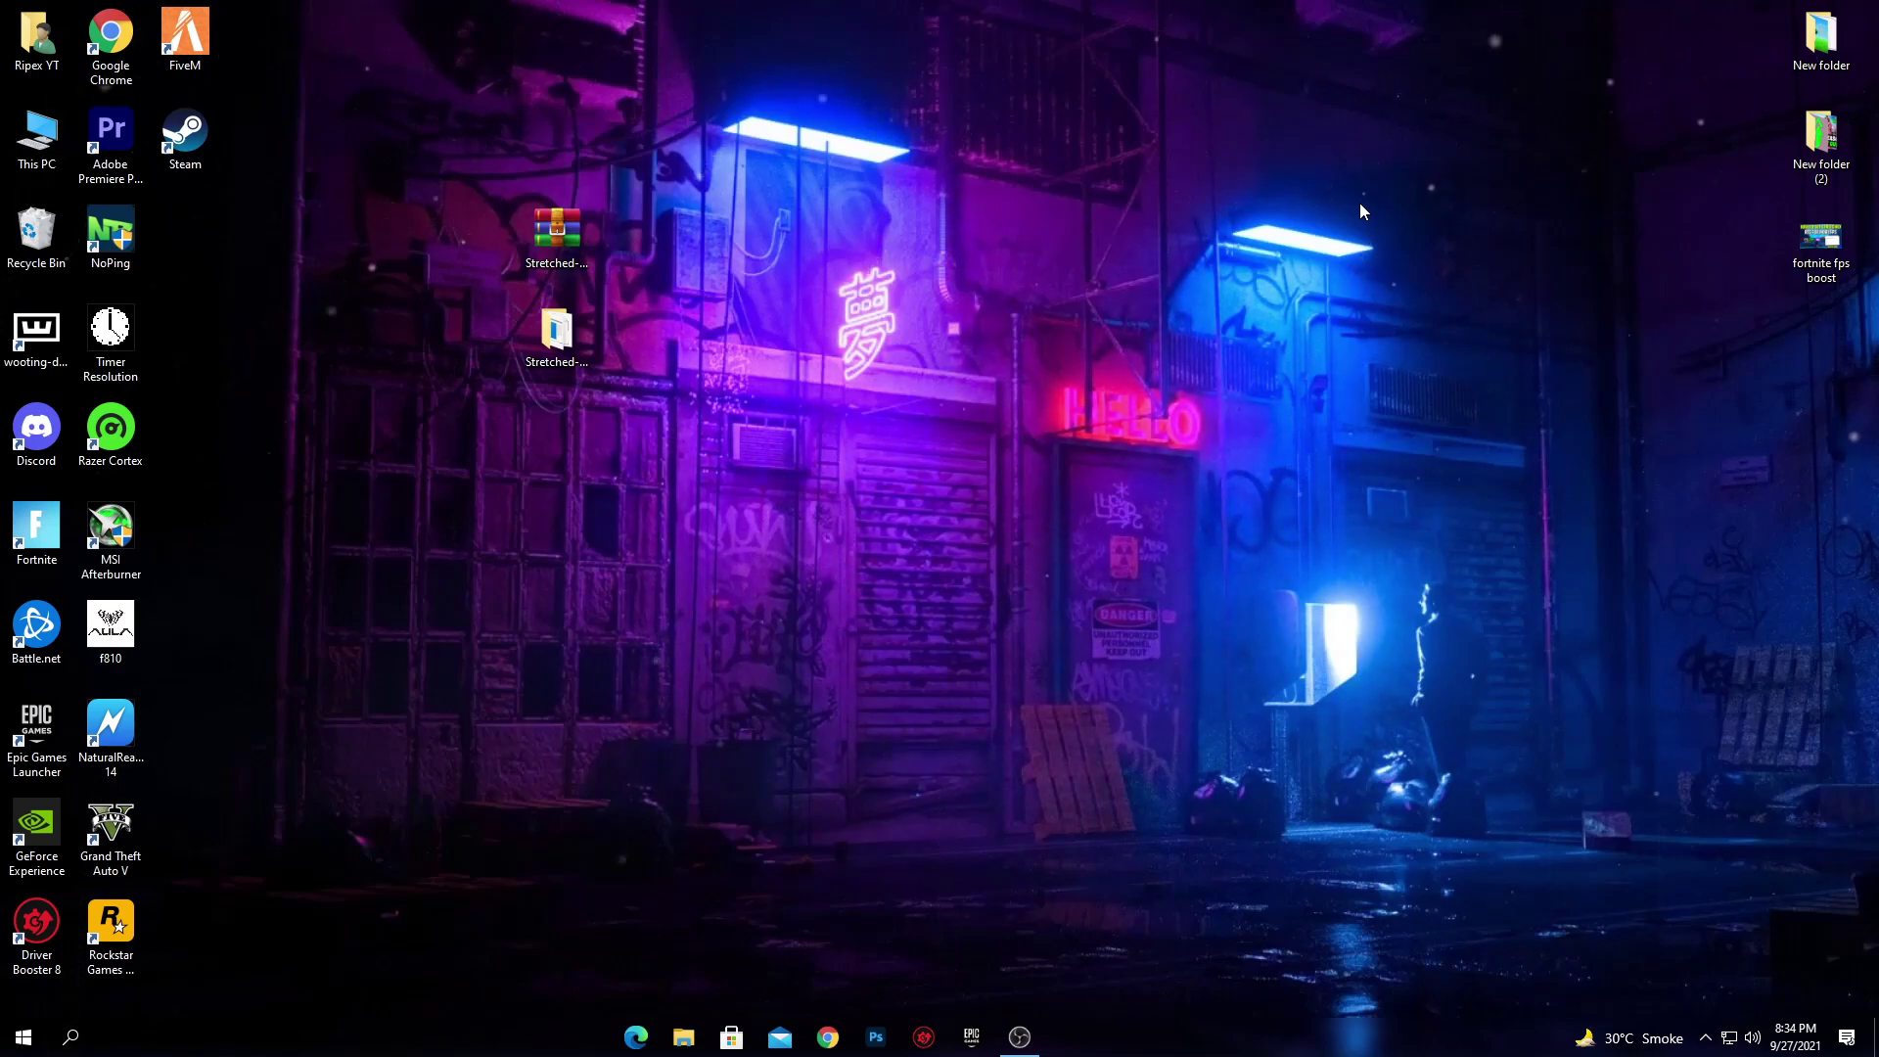
# Run APPDATA and browse to Local\FortniteGame\Saved\Config\WindowsClient
pyautogui.press('super+r')
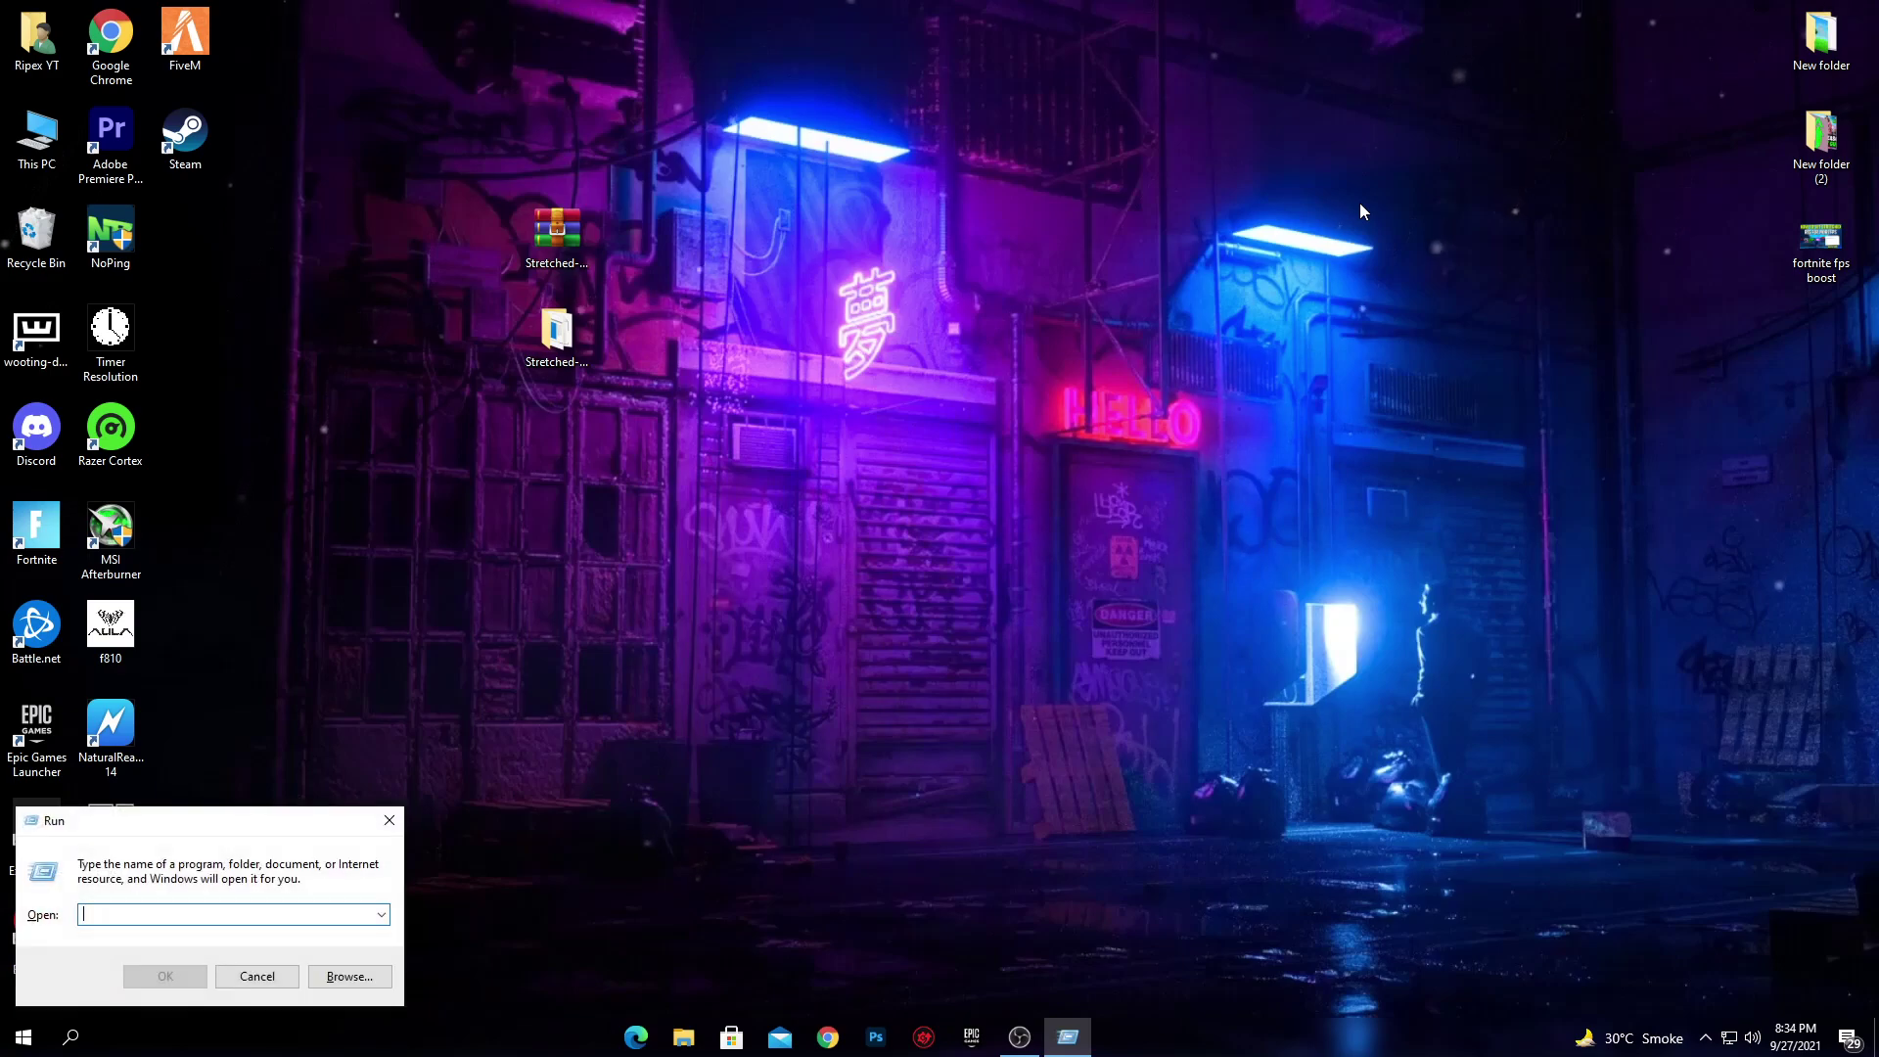
pyautogui.write('APPDA')
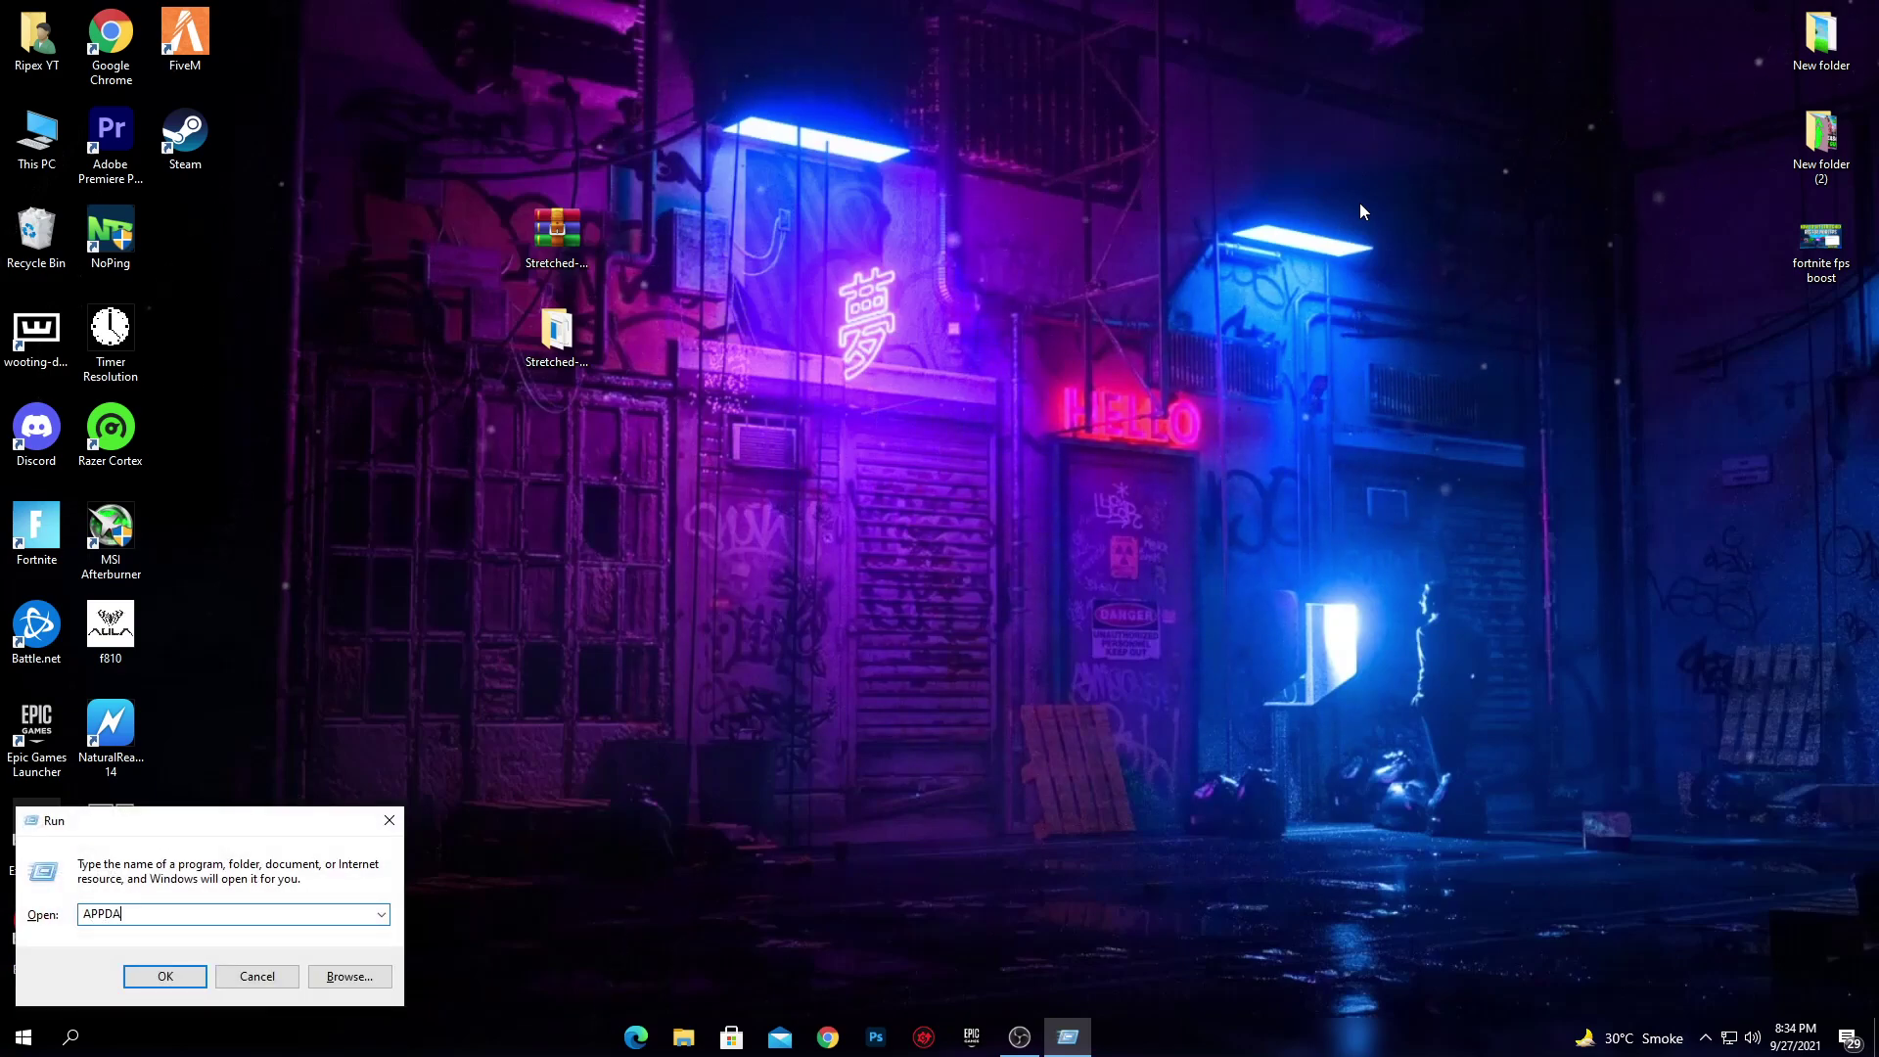
pyautogui.write('TA')
pyautogui.press('Return')
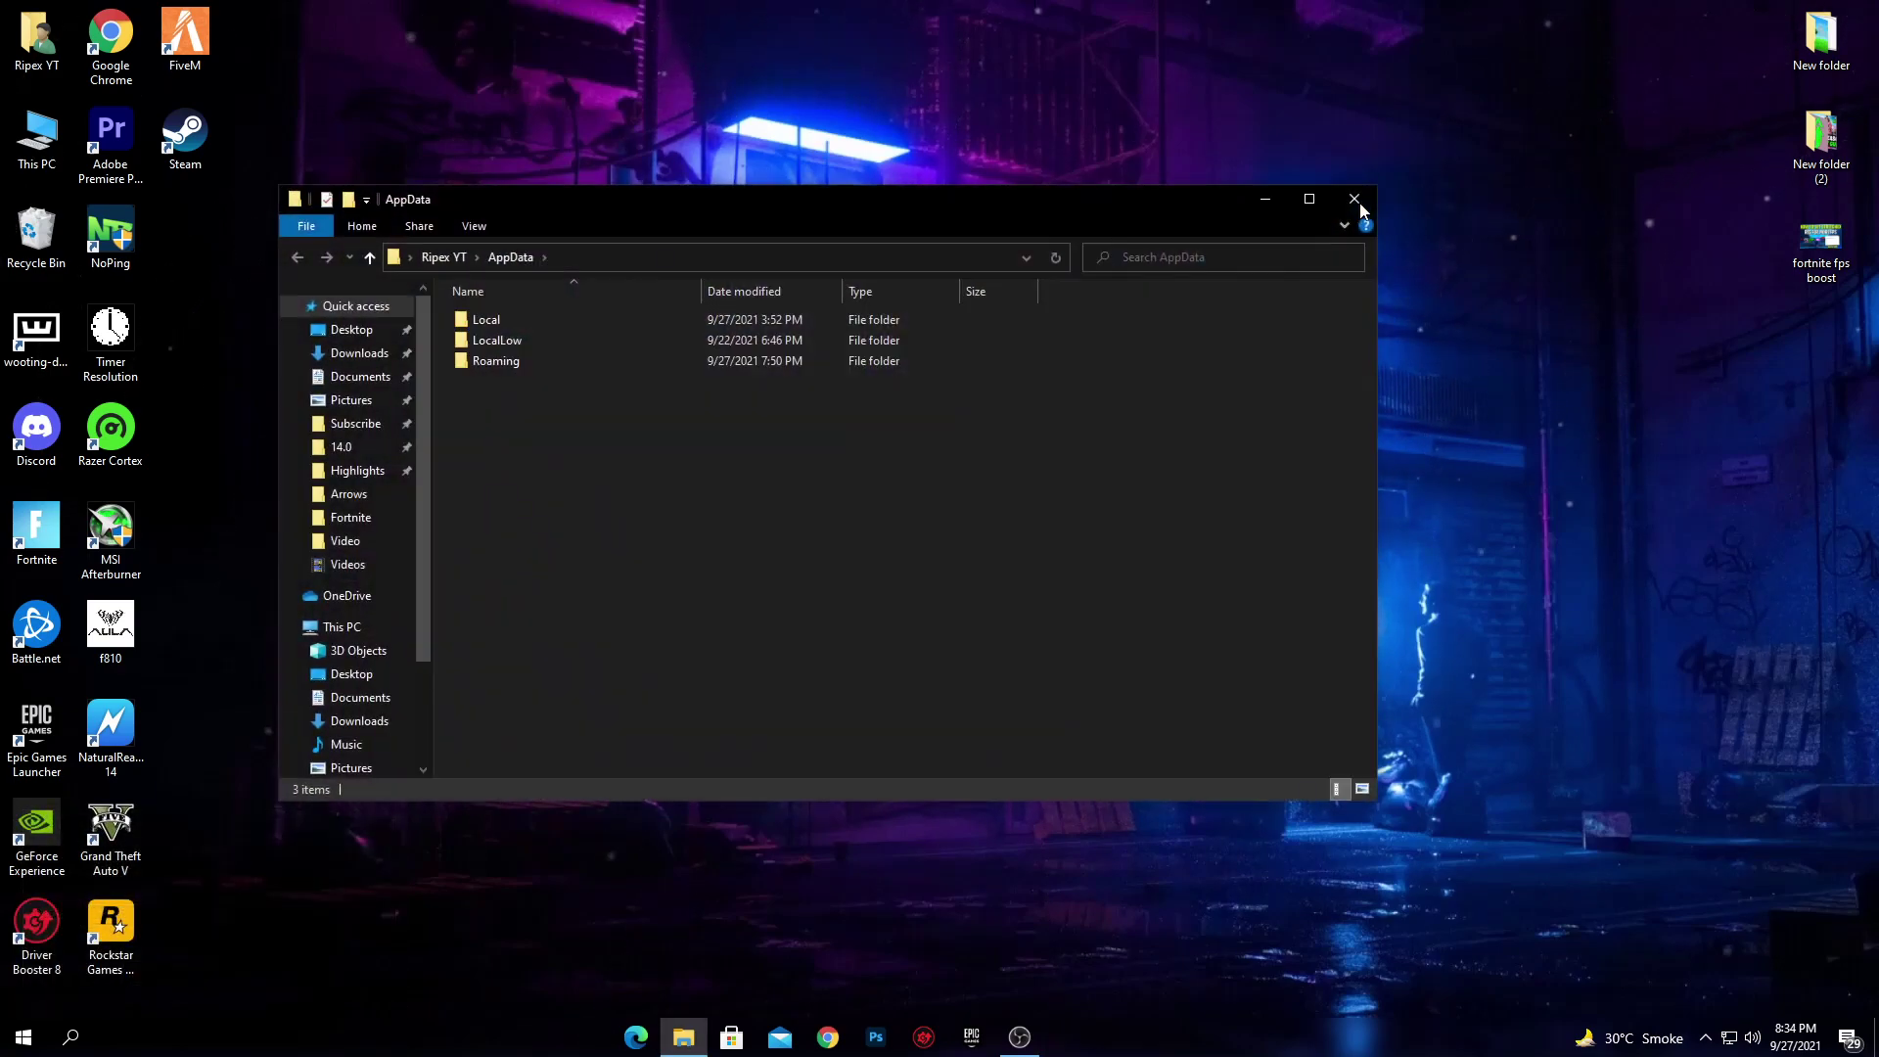
pyautogui.doubleClick(551, 315)
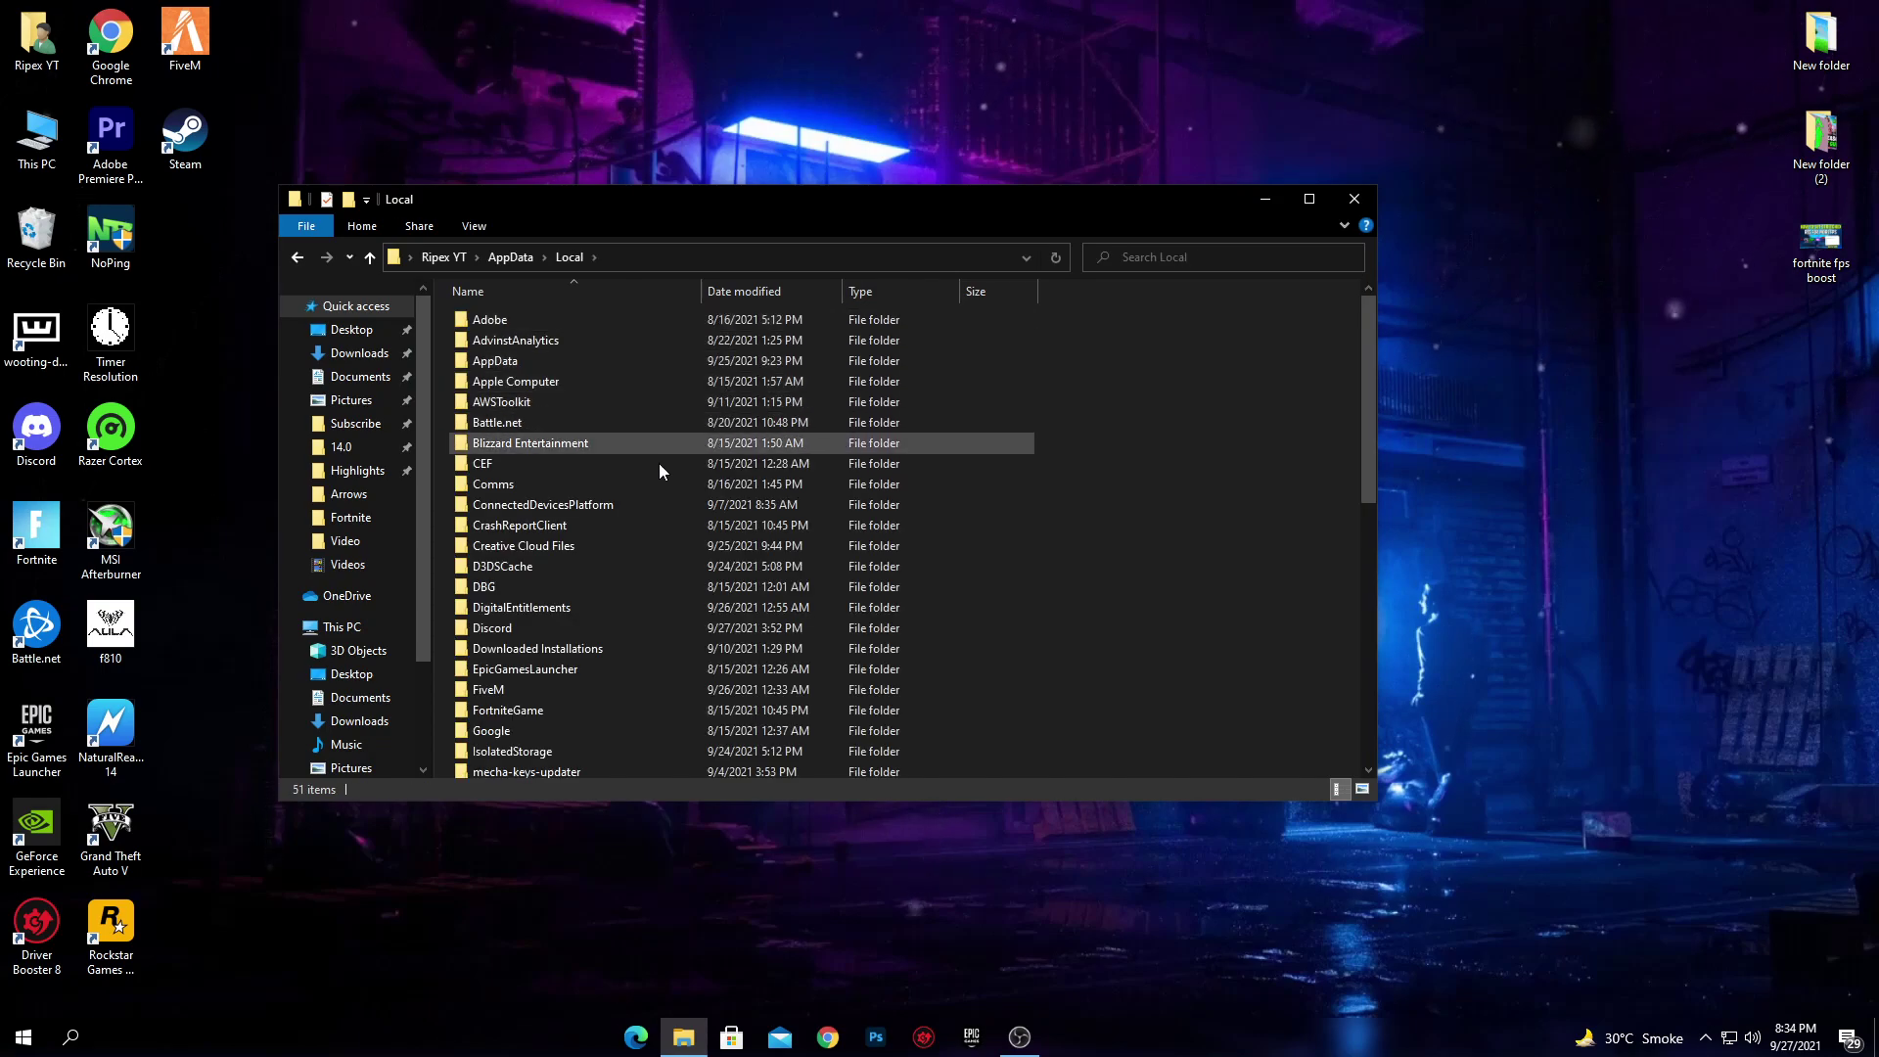
pyautogui.doubleClick(520, 710)
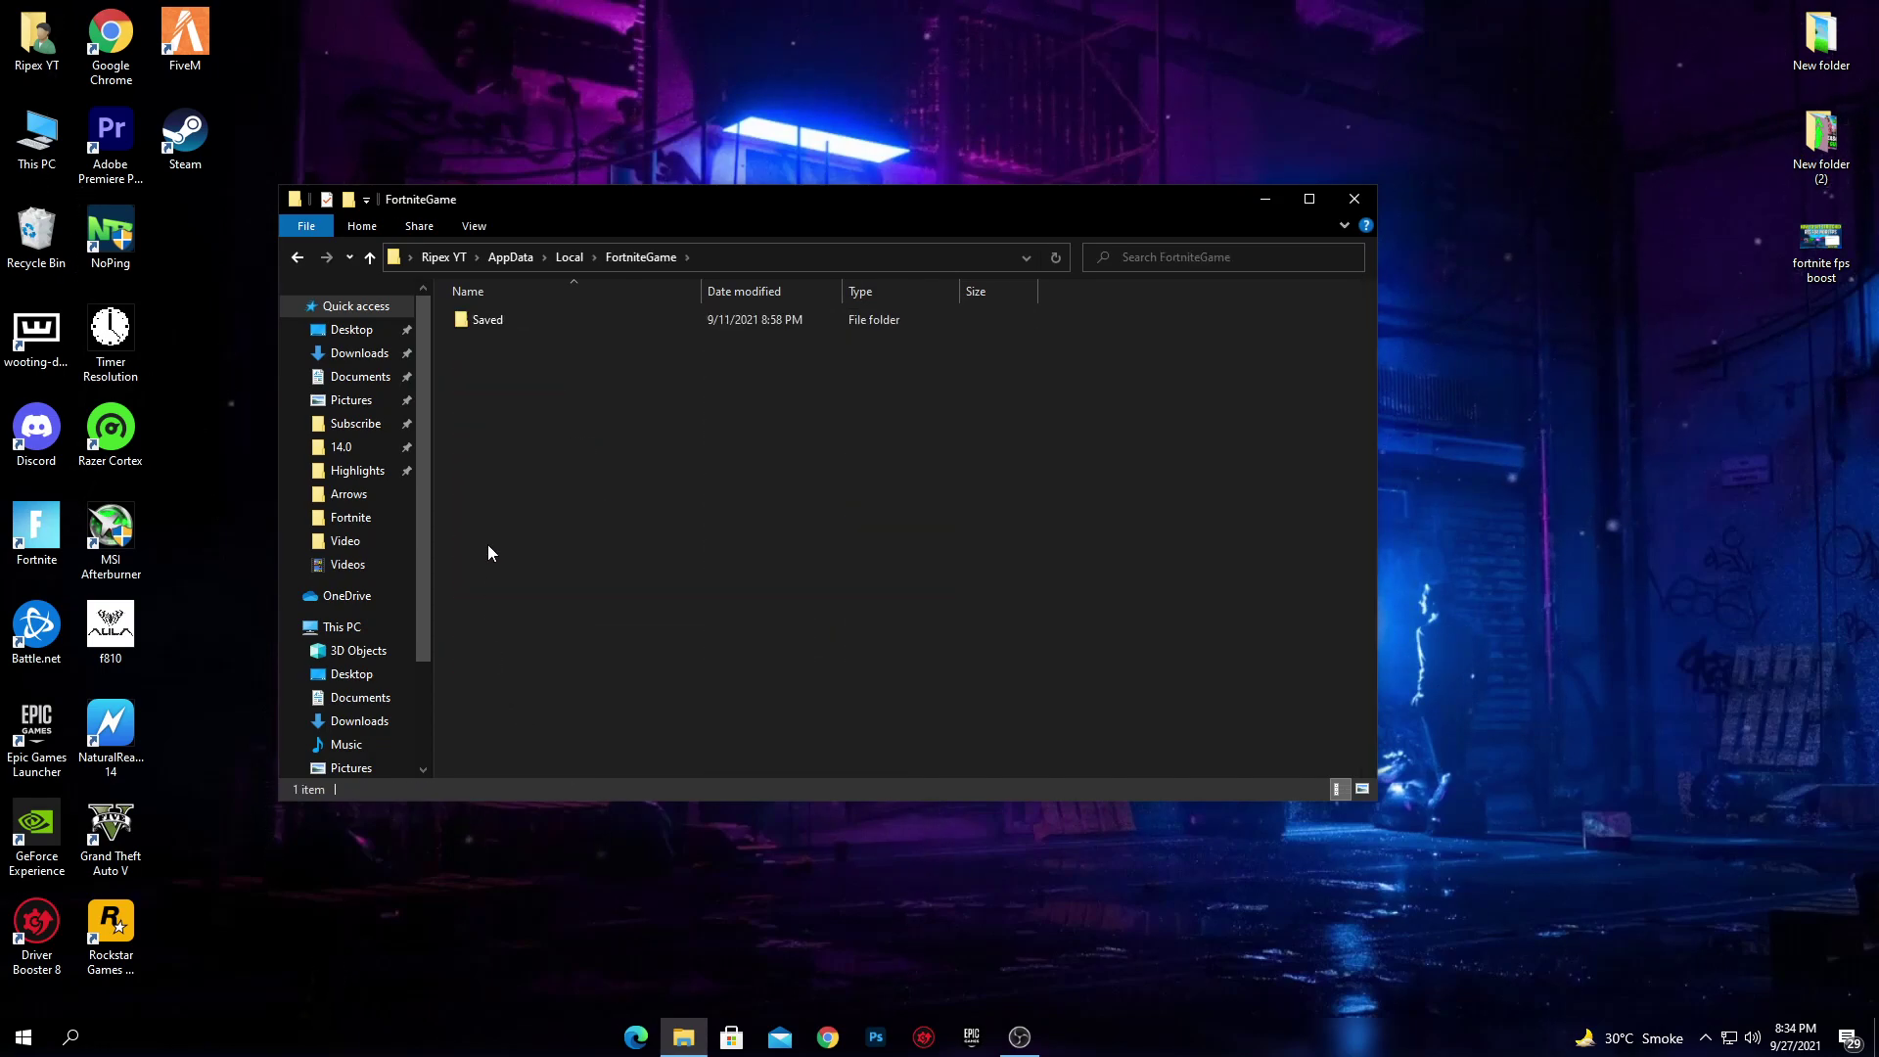
pyautogui.doubleClick(529, 321)
pyautogui.doubleClick(519, 340)
pyautogui.click(550, 342)
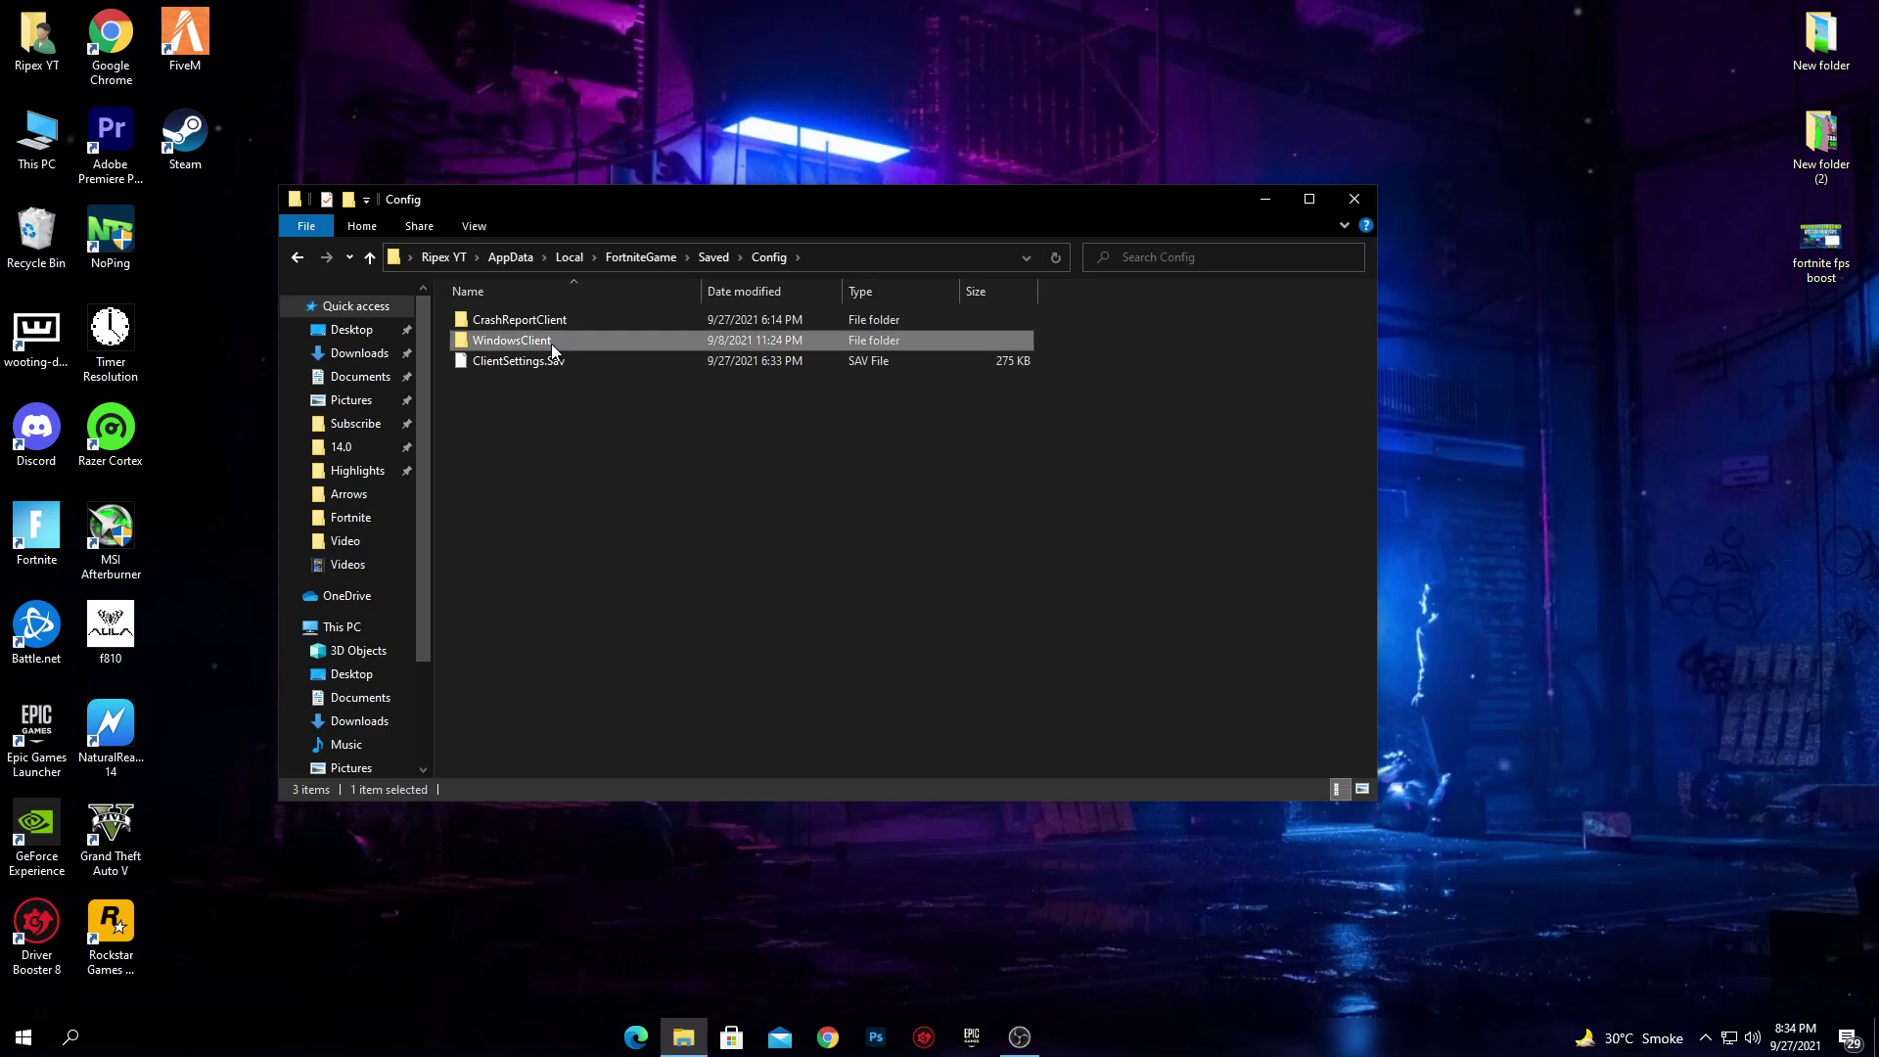
pyautogui.doubleClick(550, 343)
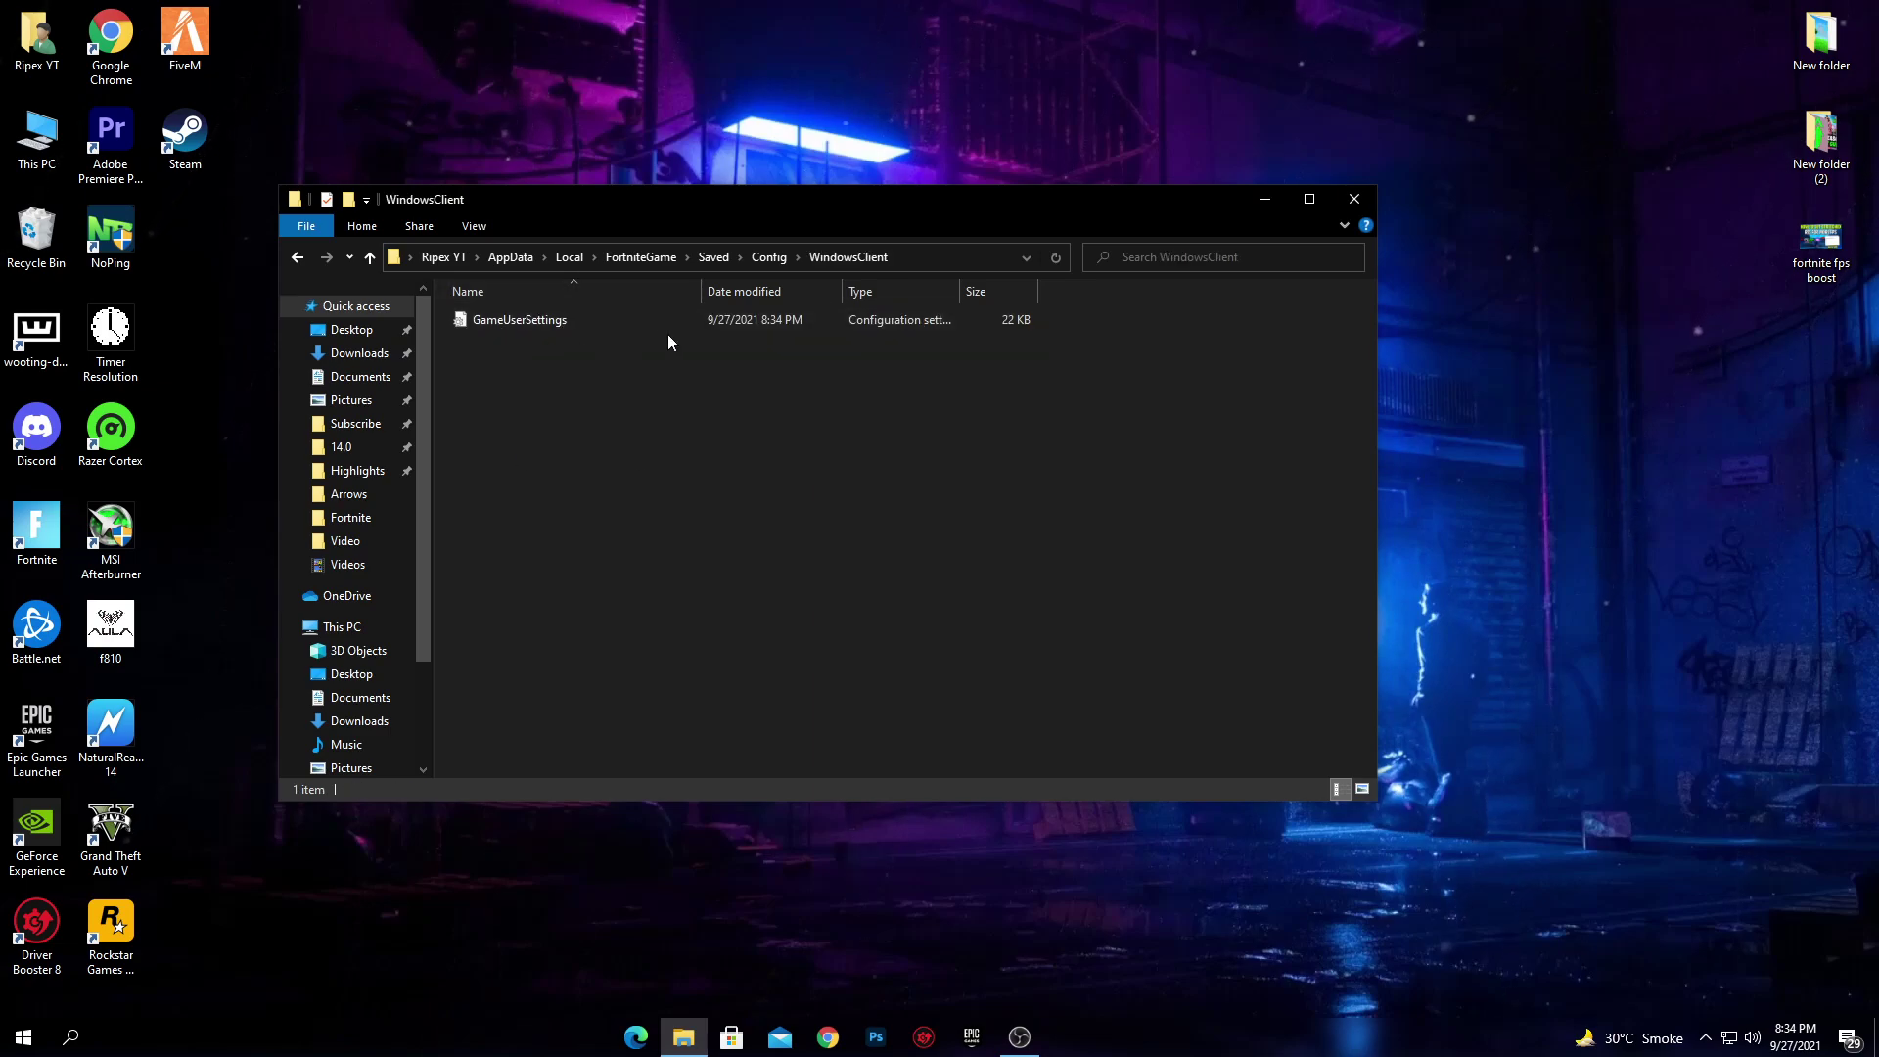
# Mark GameUserSettings read-only in its Properties and close the File Explorer window
pyautogui.rightClick(493, 321)
pyautogui.click(235, 820)
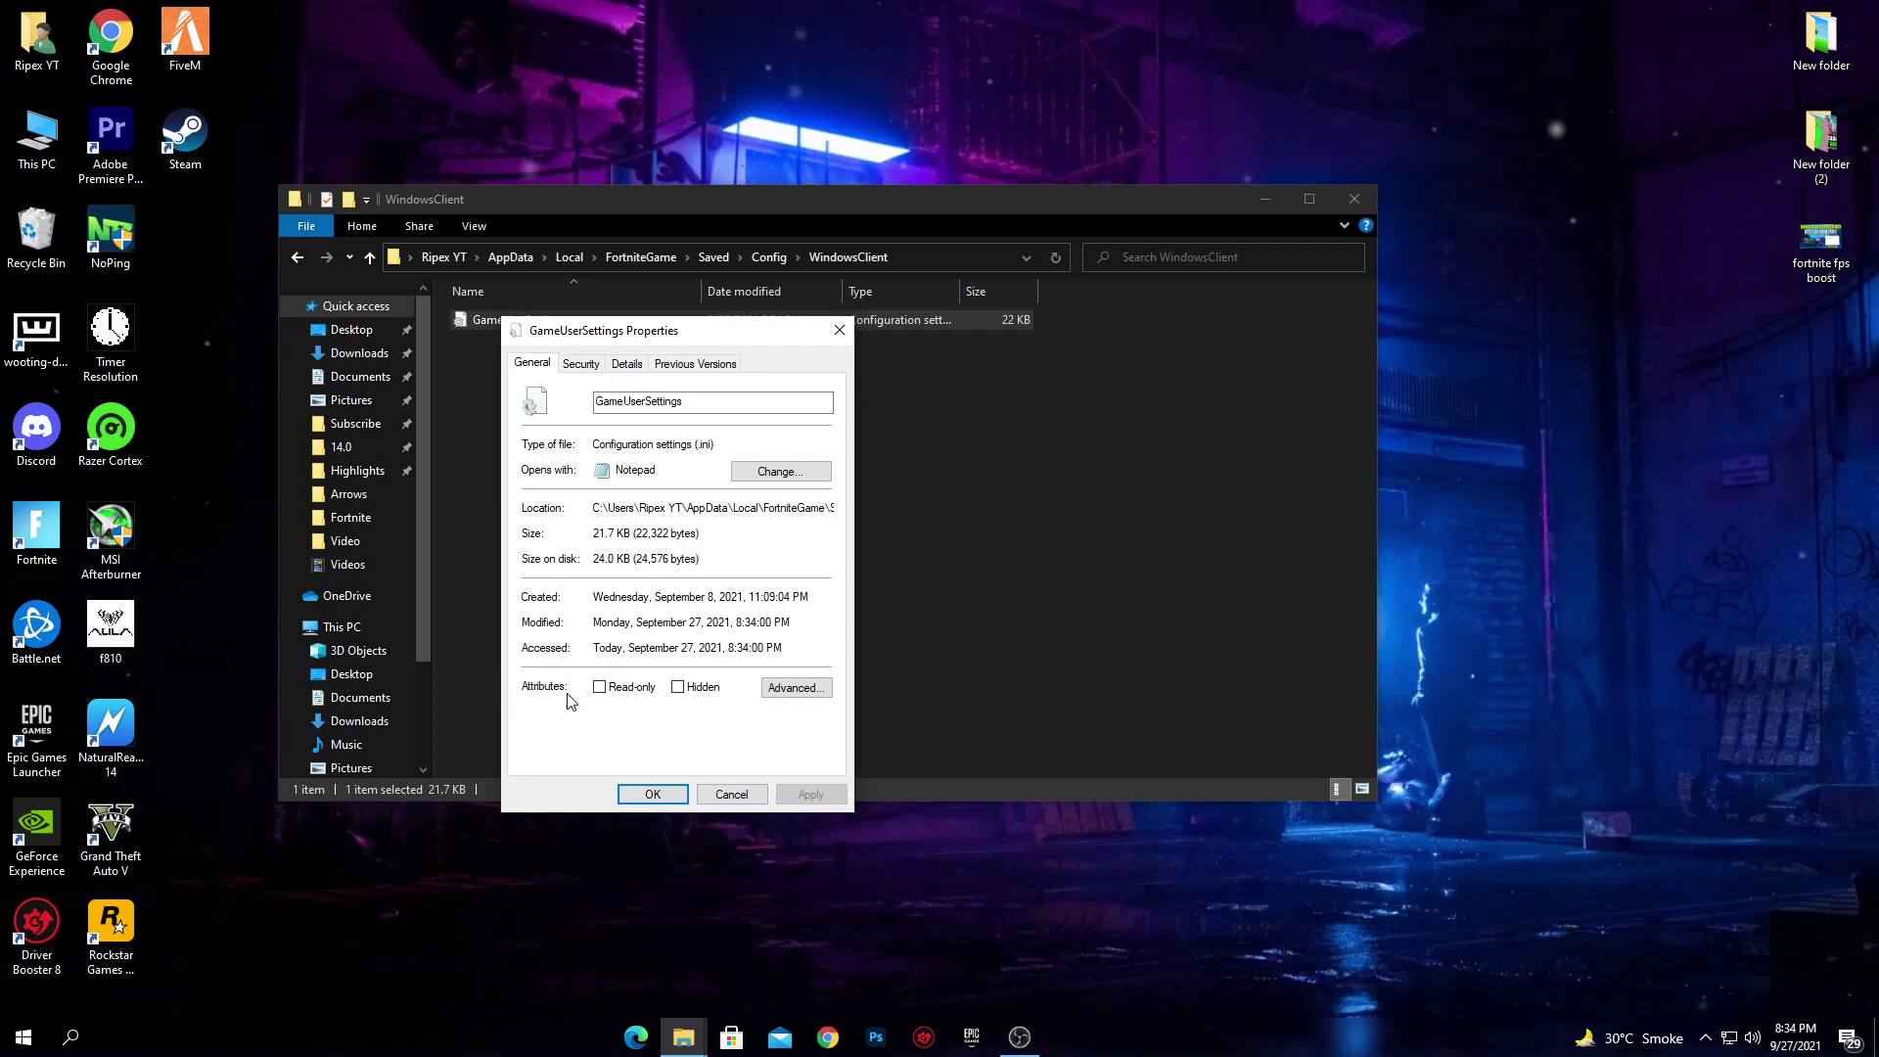
pyautogui.click(600, 688)
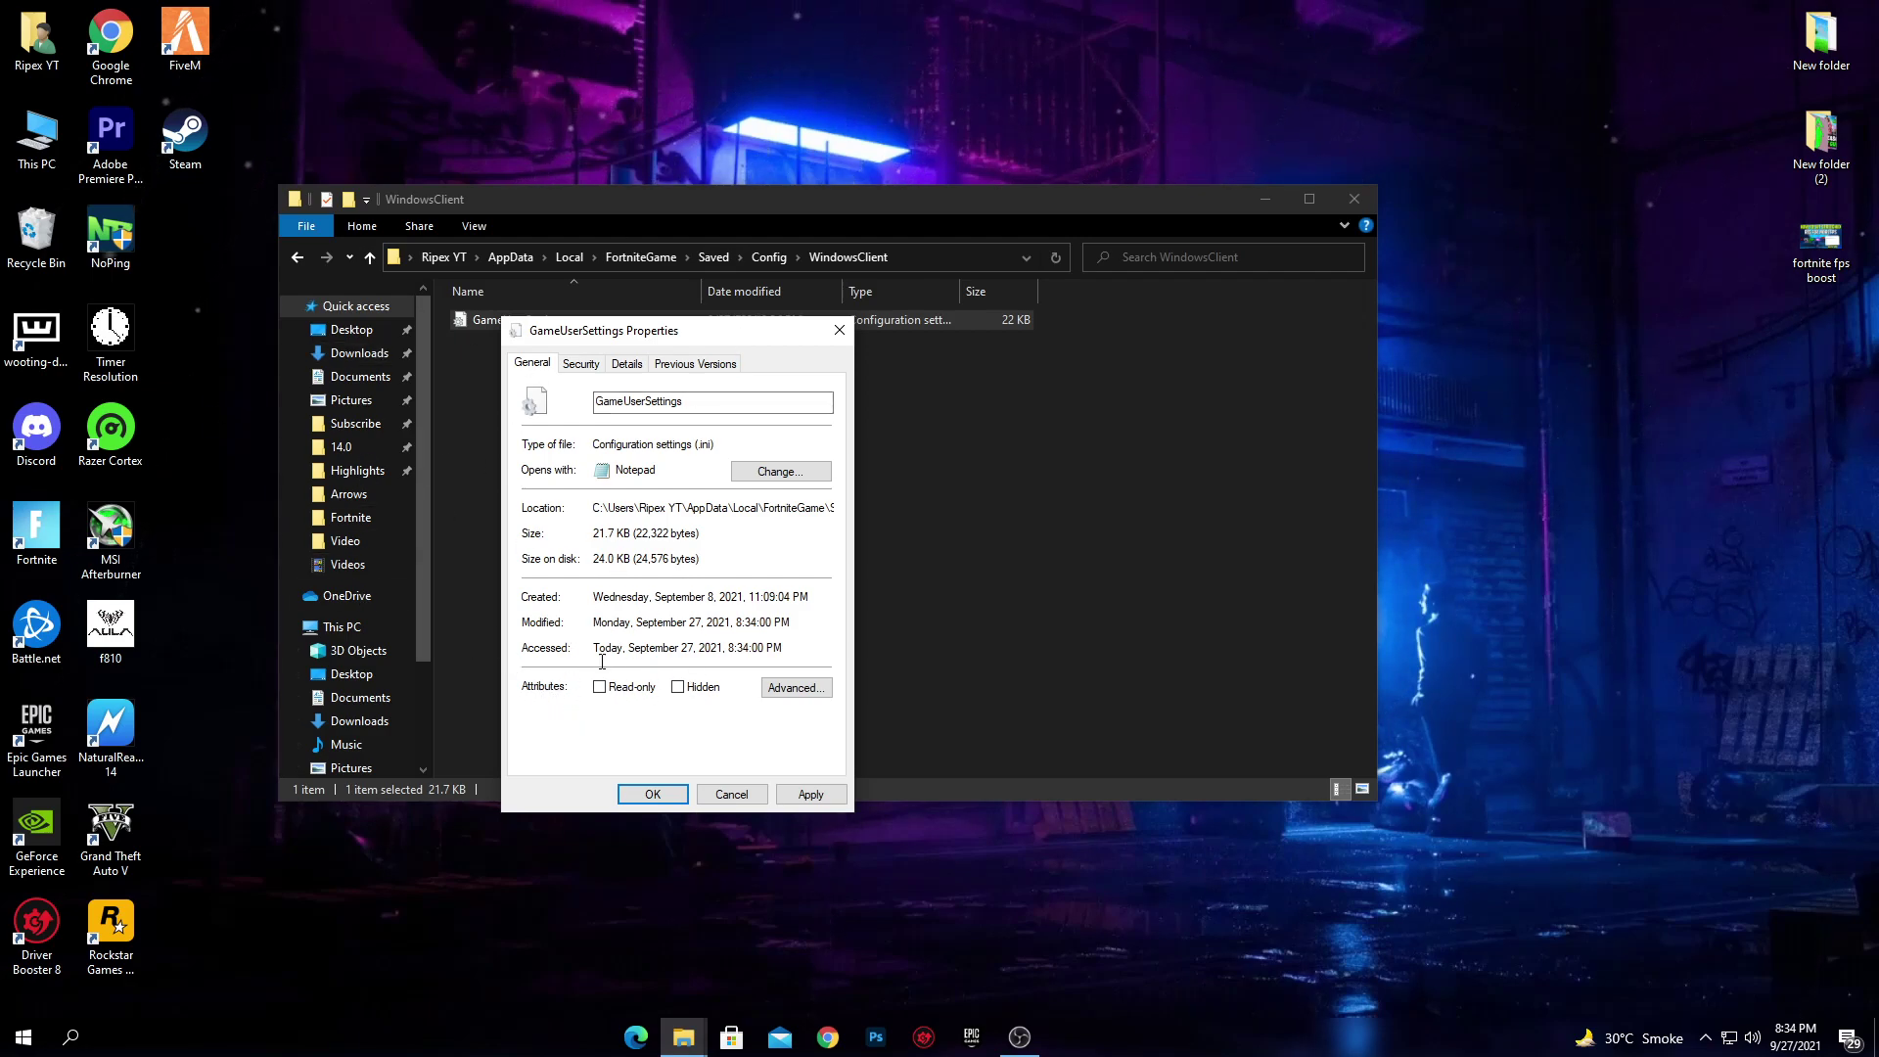
pyautogui.click(653, 794)
pyautogui.click(1354, 199)
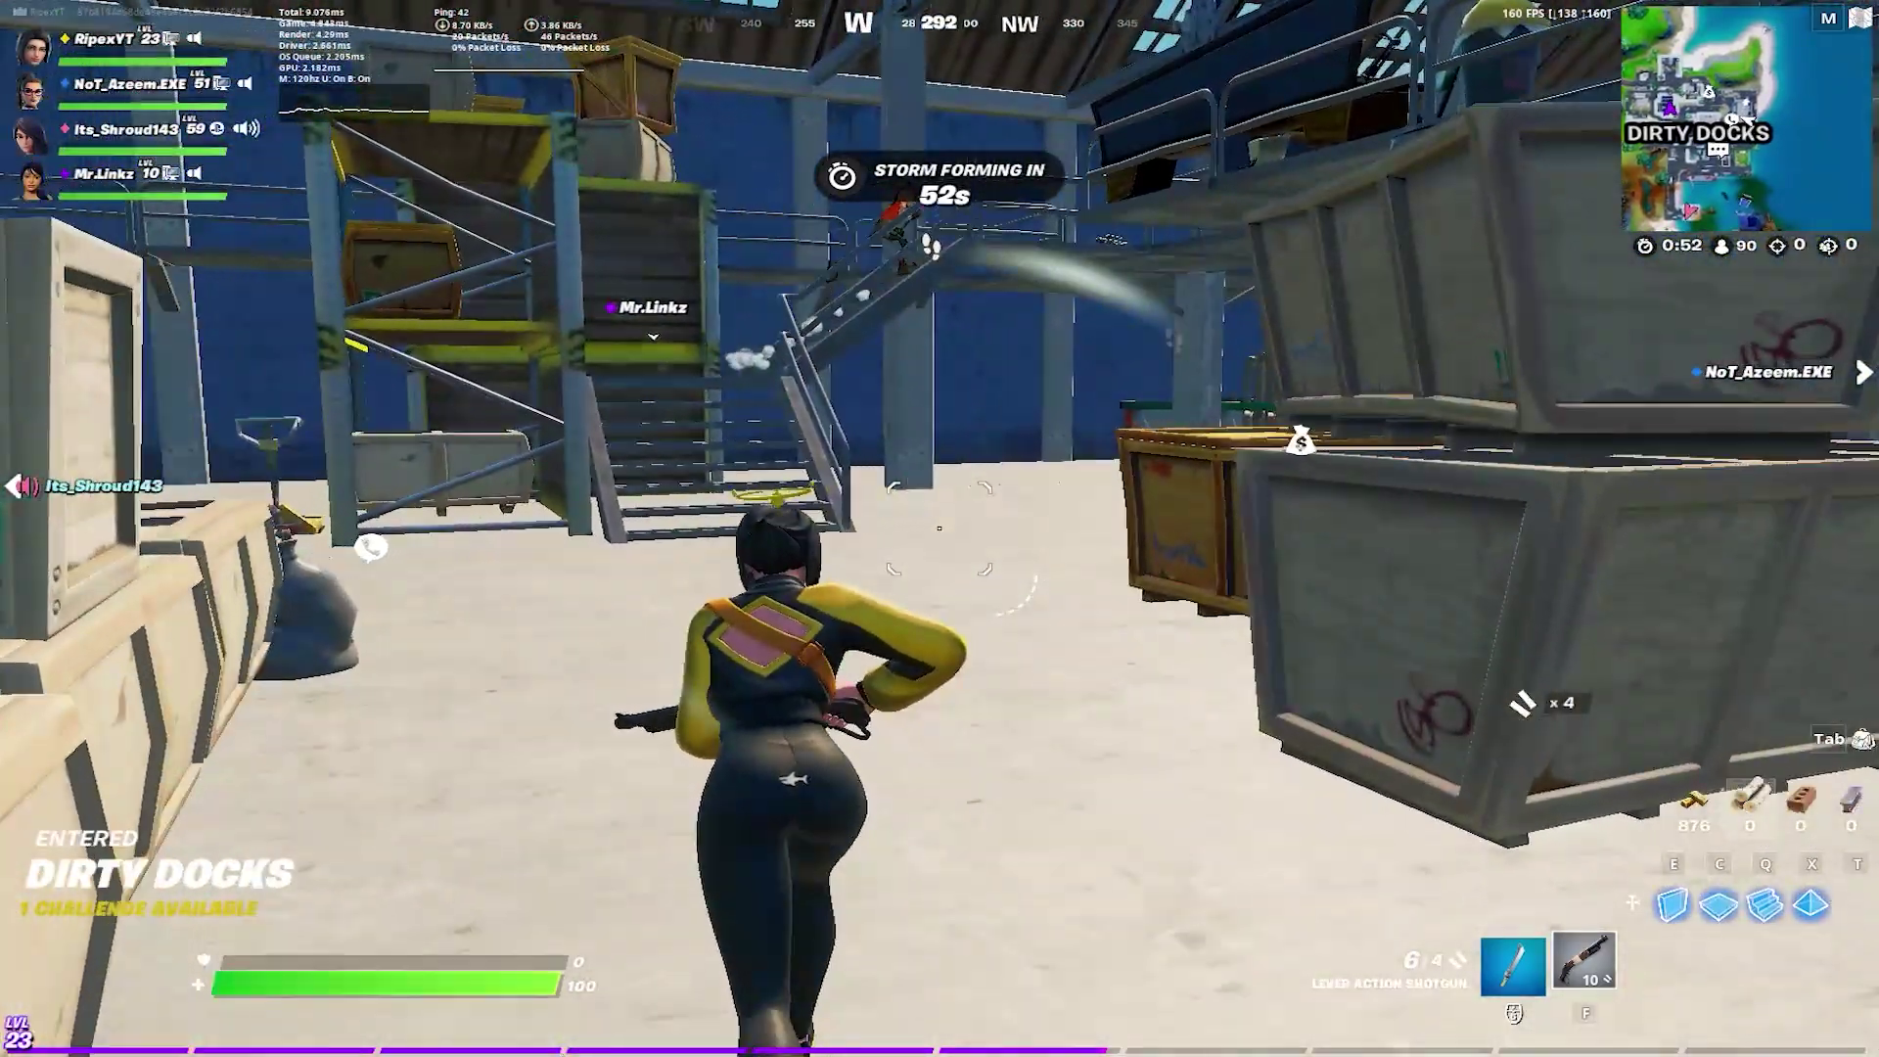
# Fire the shotgun, pick up the nearby ammo and shotgun, and pickaxe the pallets for wood
pyautogui.click(940, 529)
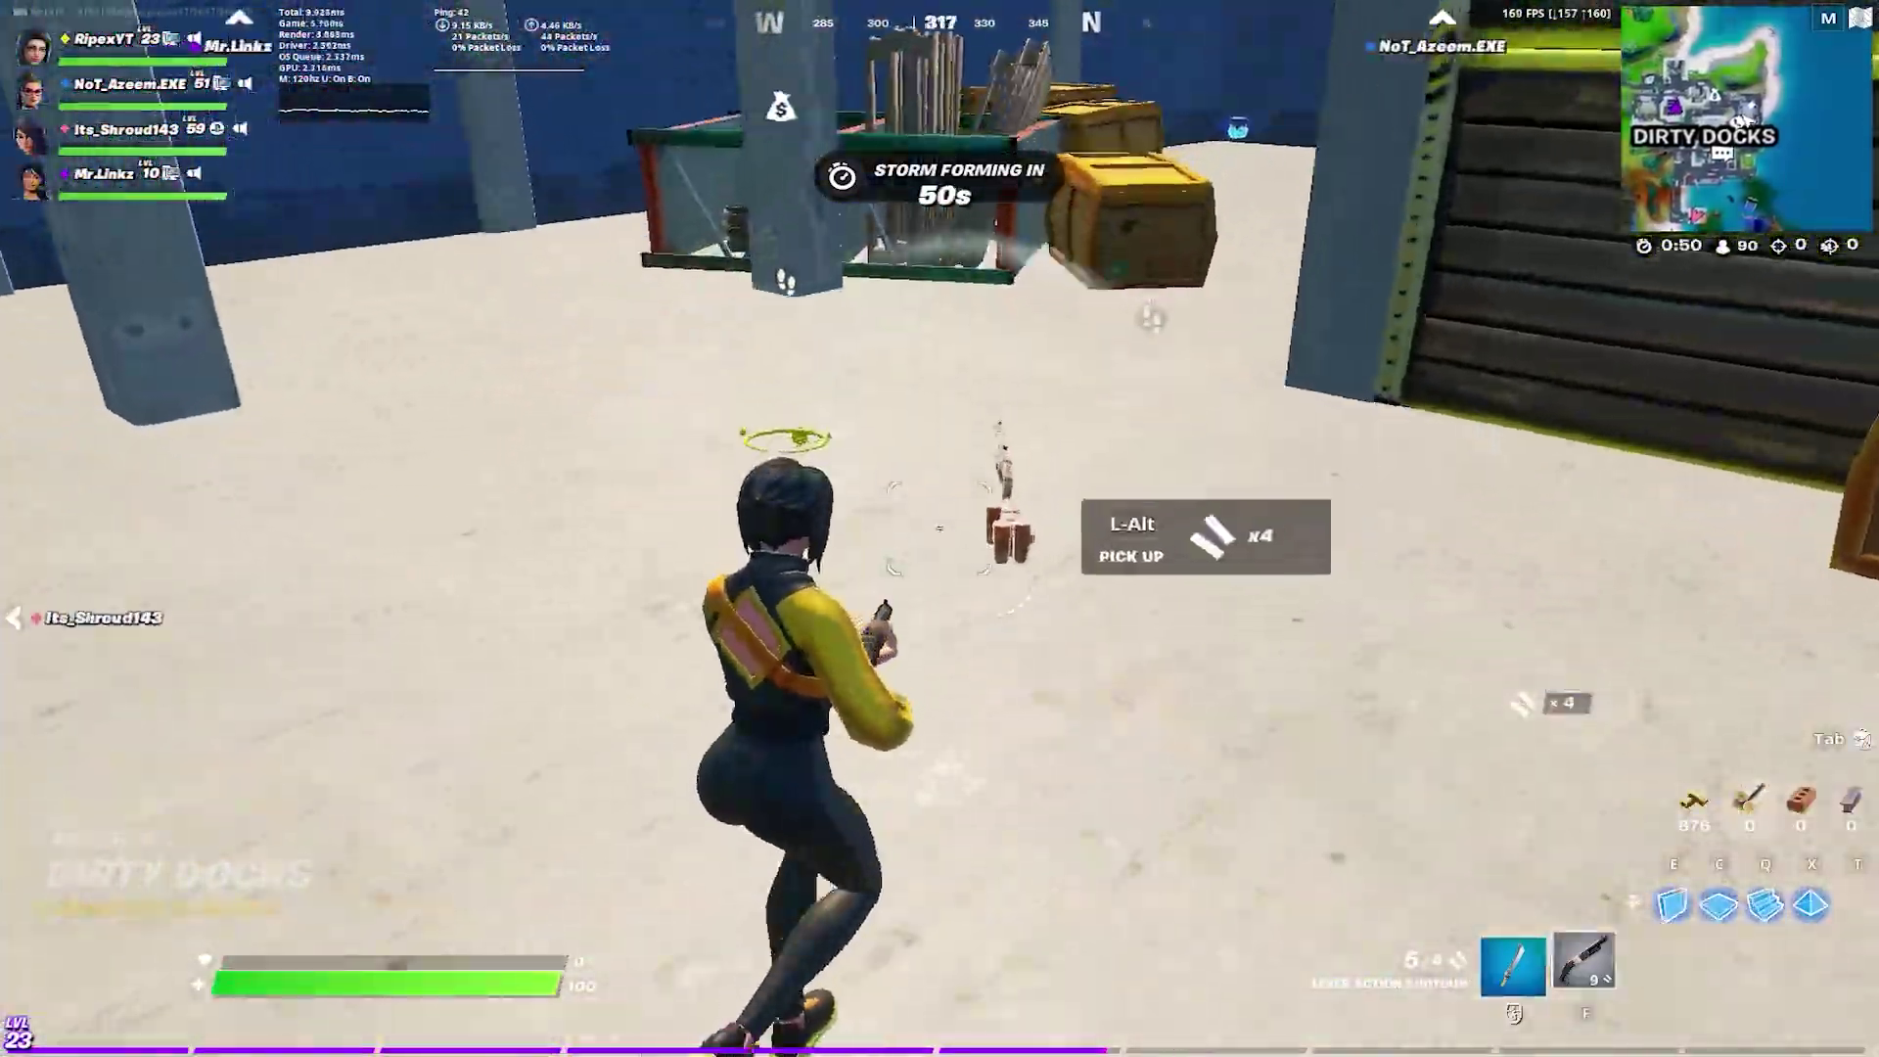
pyautogui.press('alt')
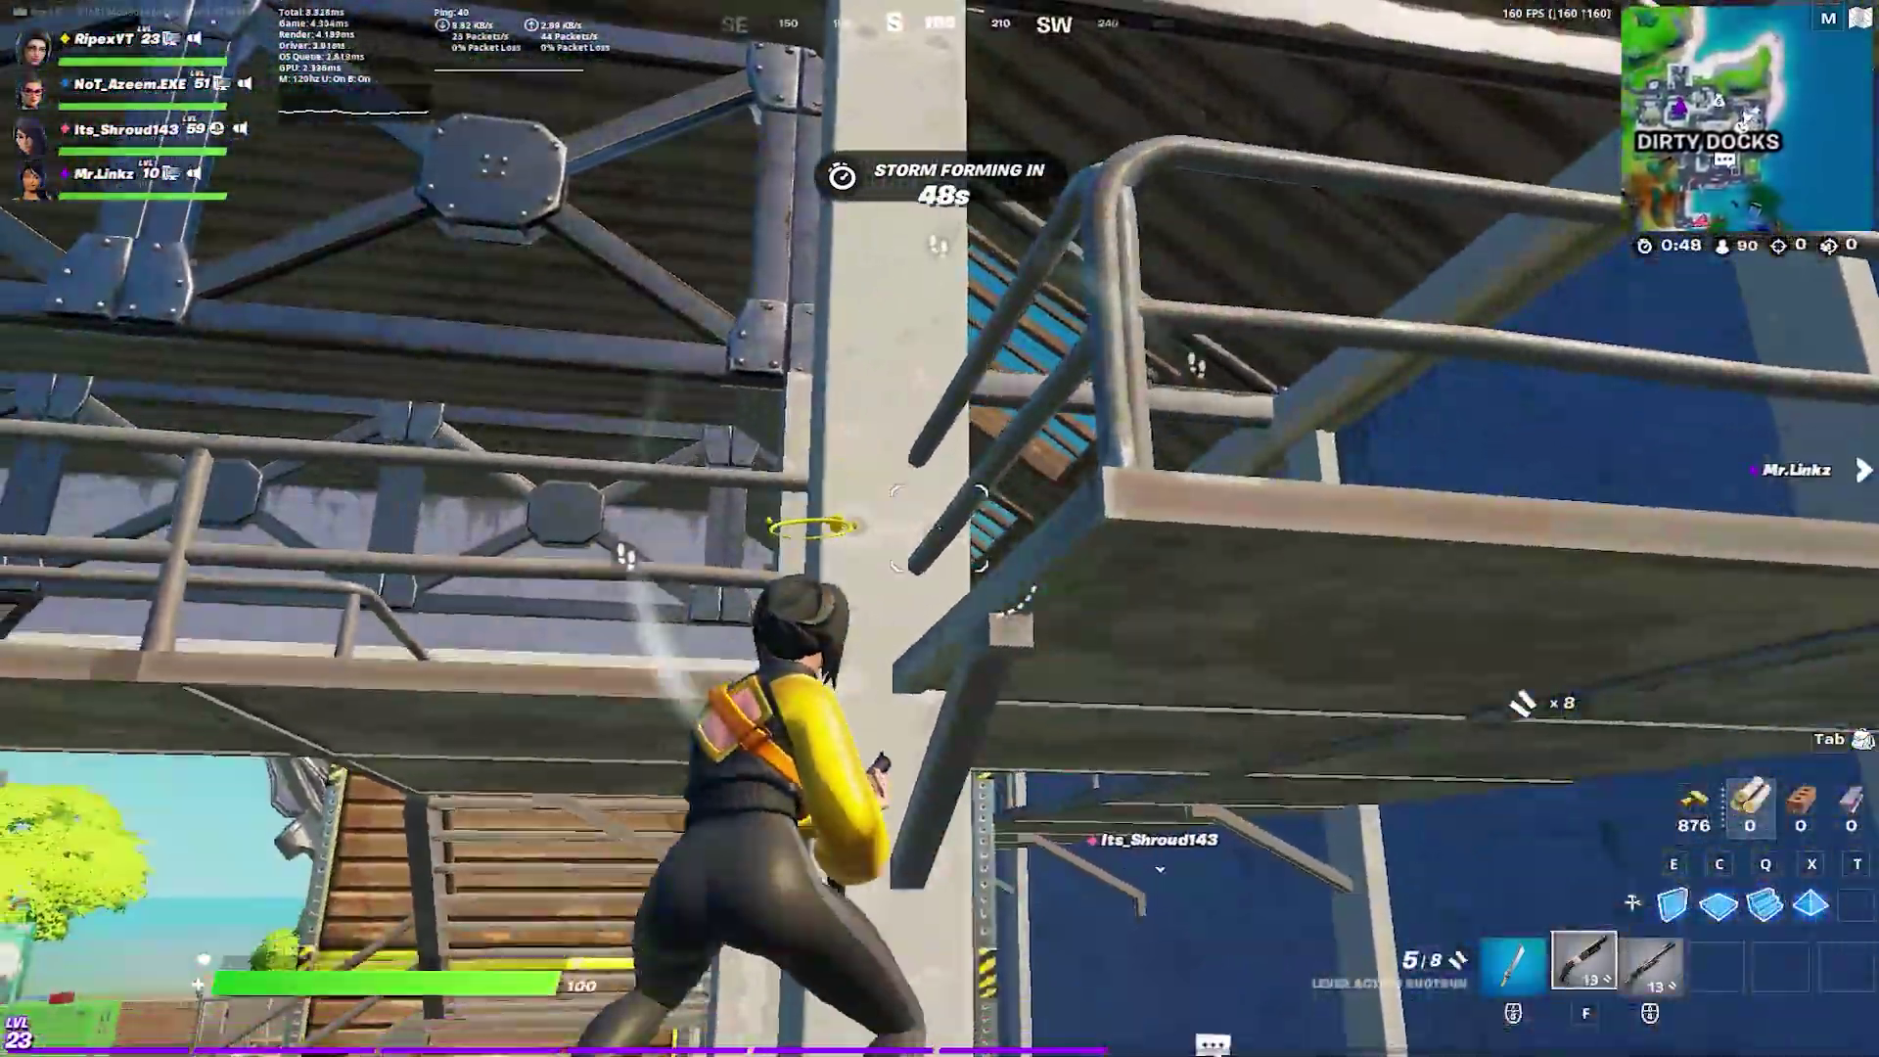
pyautogui.press('1')
pyautogui.click(940, 528)
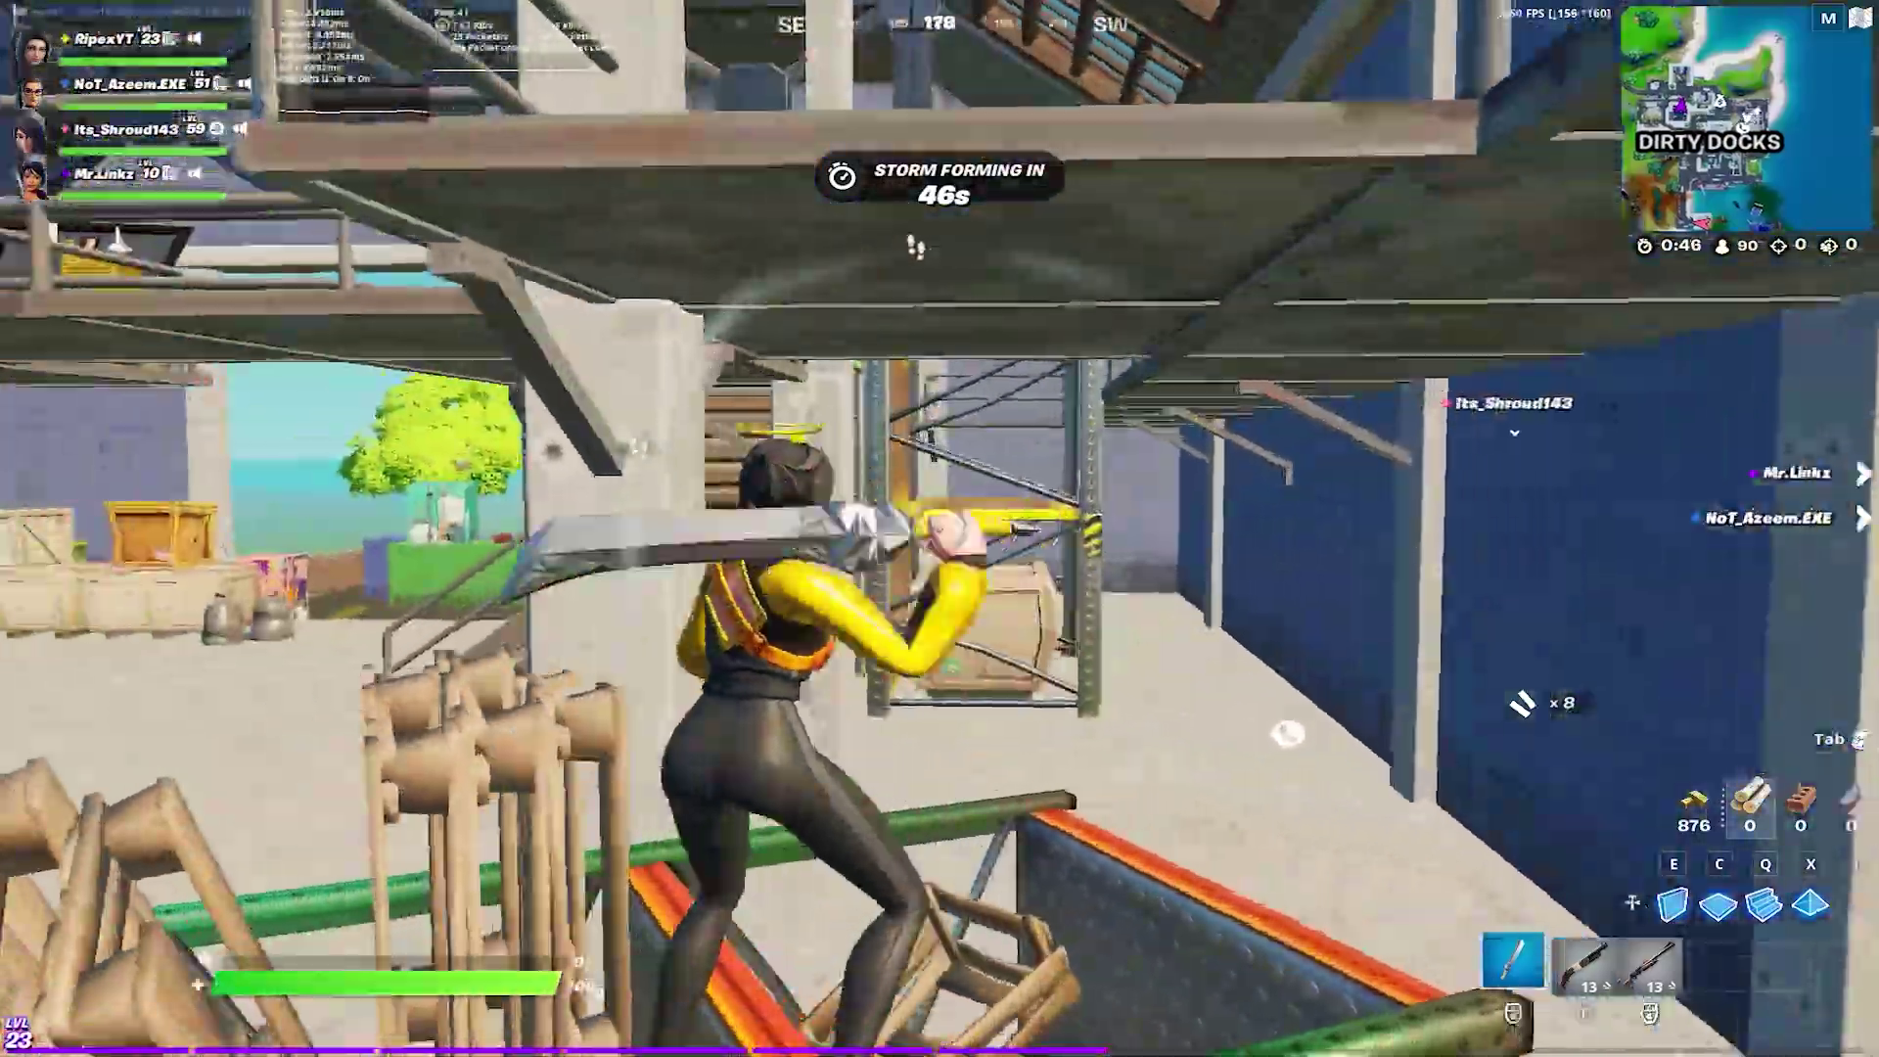
pyautogui.click(940, 529)
pyautogui.click(940, 528)
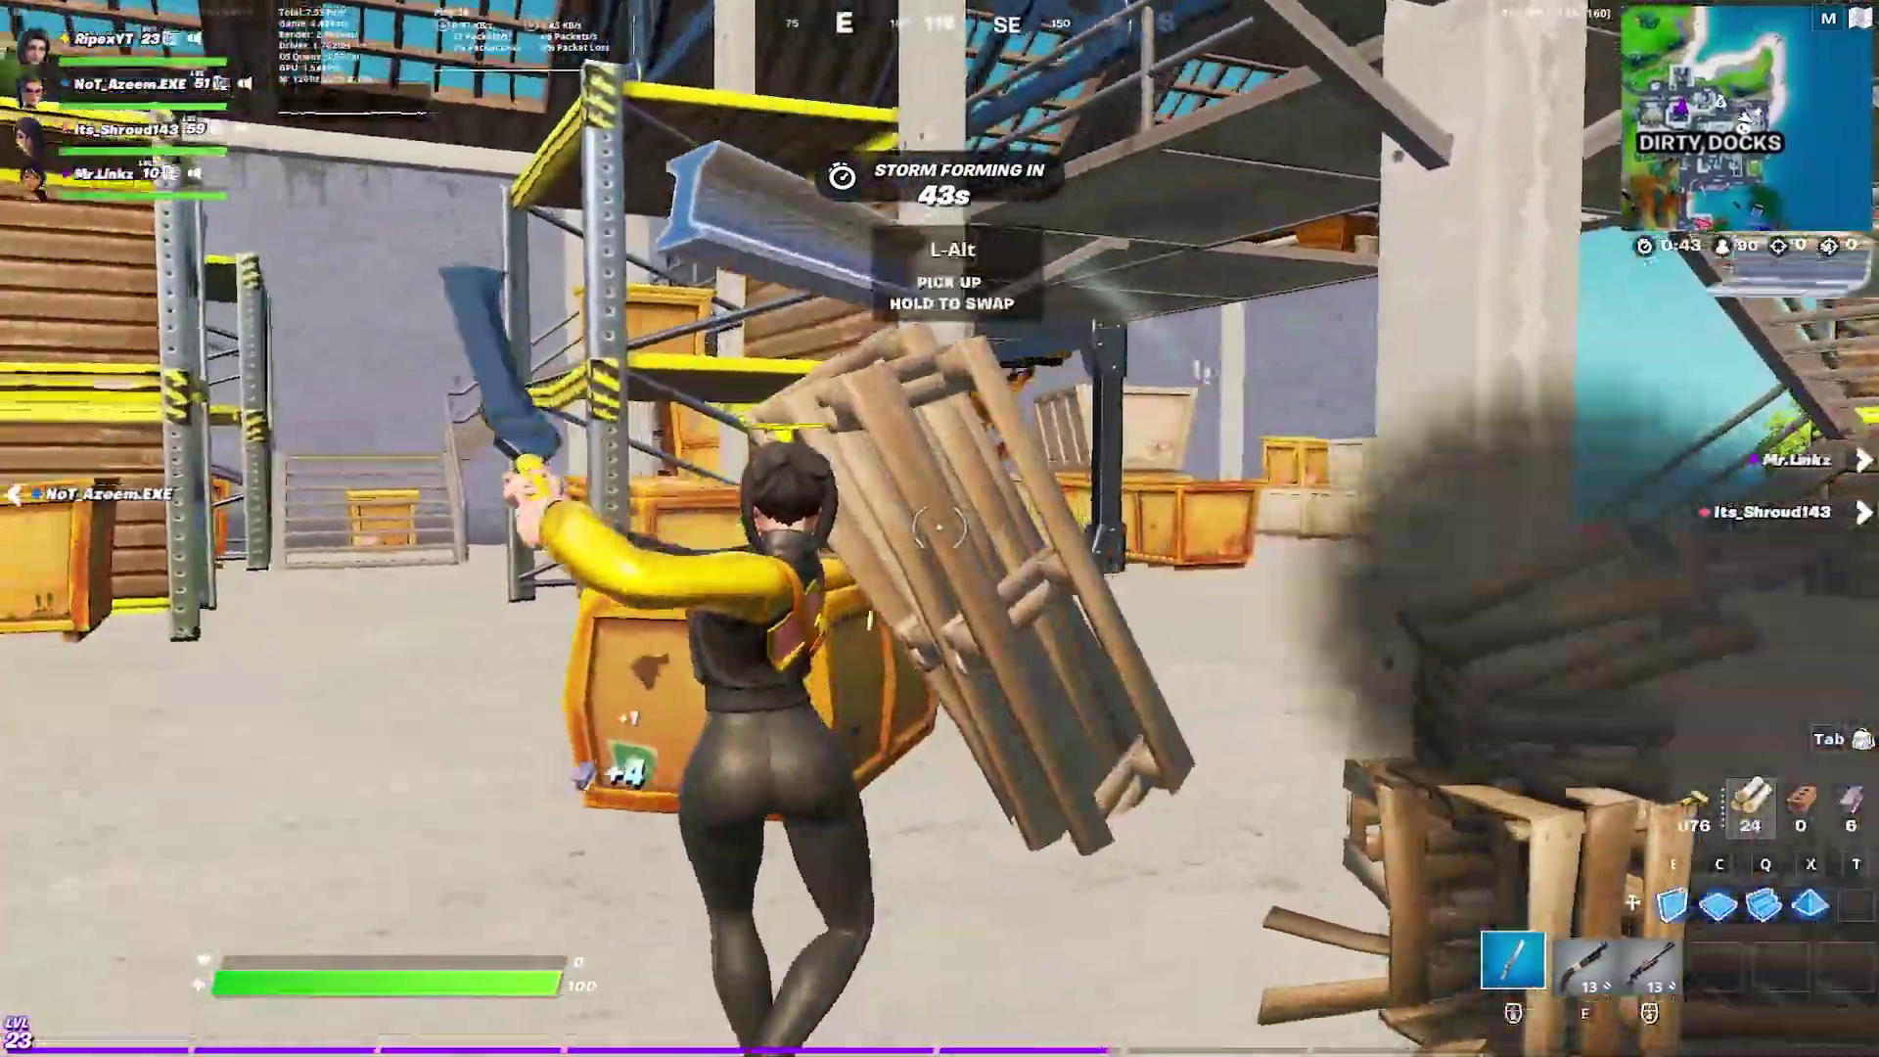
pyautogui.click(939, 528)
pyautogui.click(939, 528)
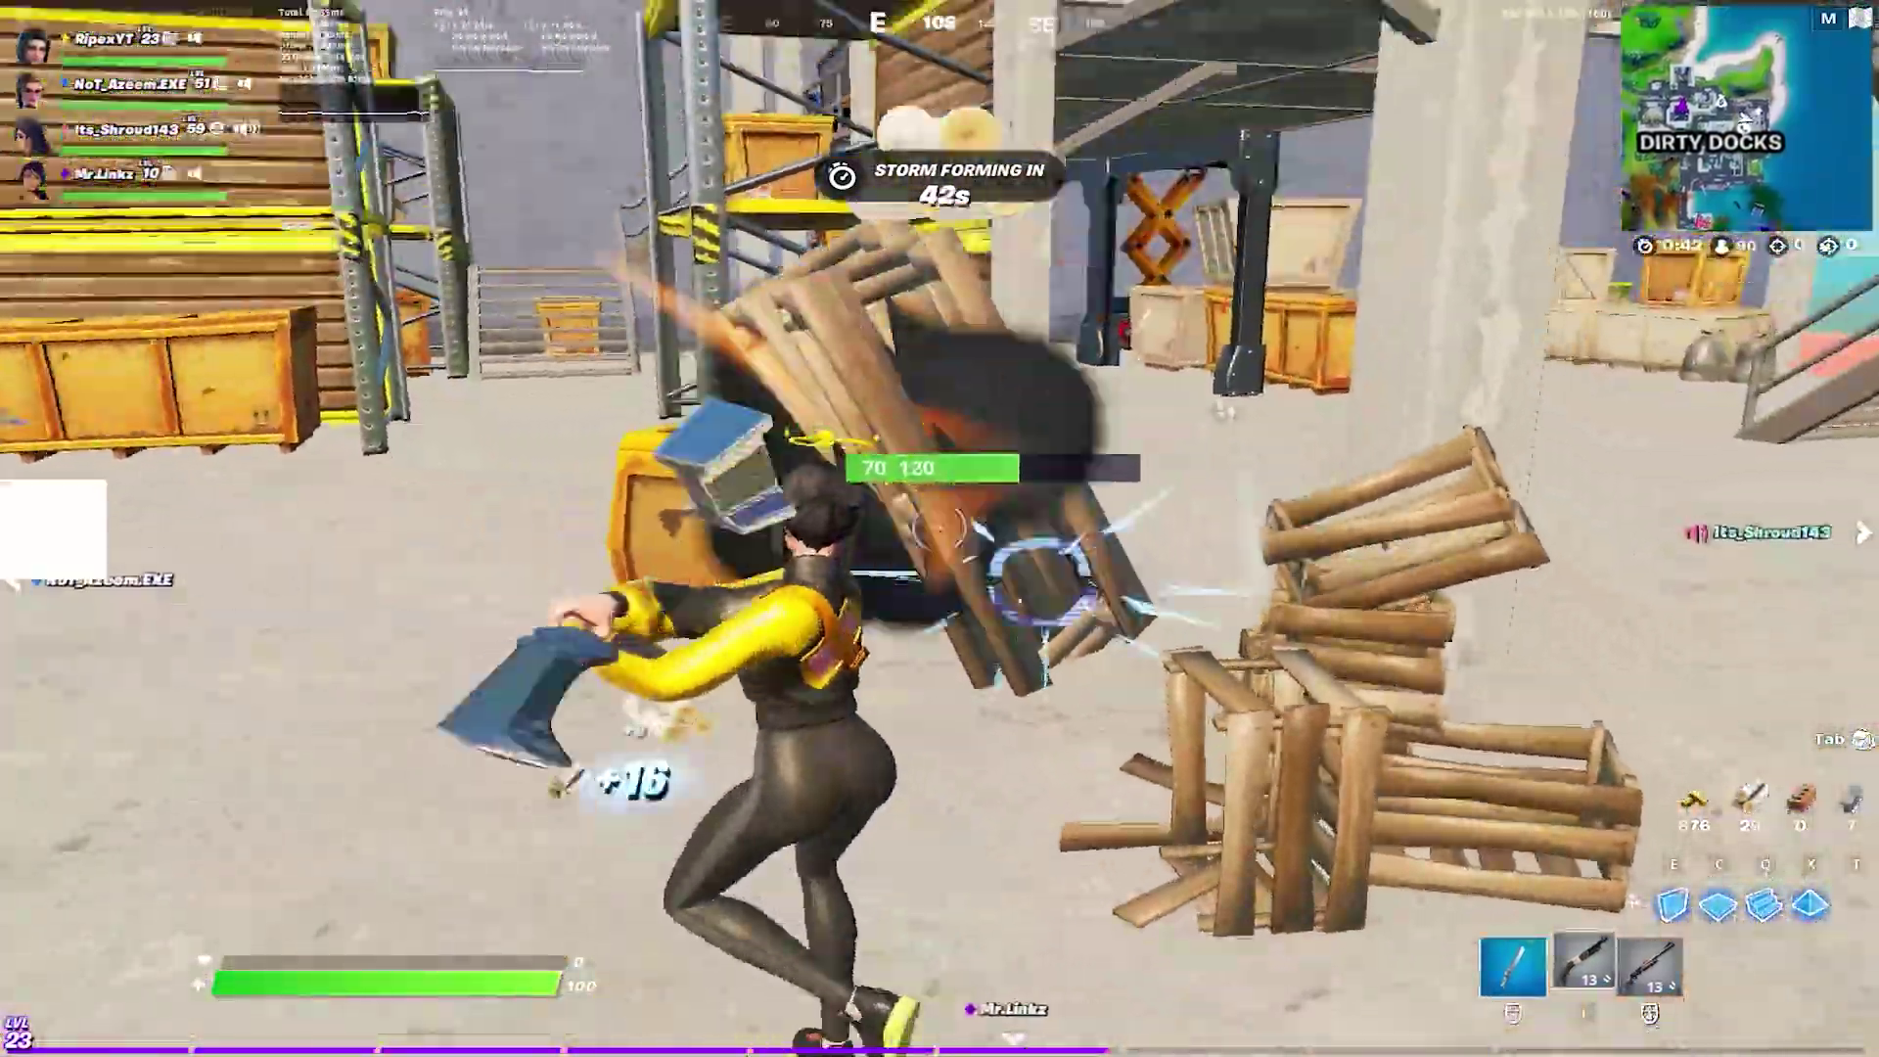
# Switch to the Lever Action Shotgun and then the second shotgun
pyautogui.press('2')
pyautogui.press('w')
pyautogui.press('3')
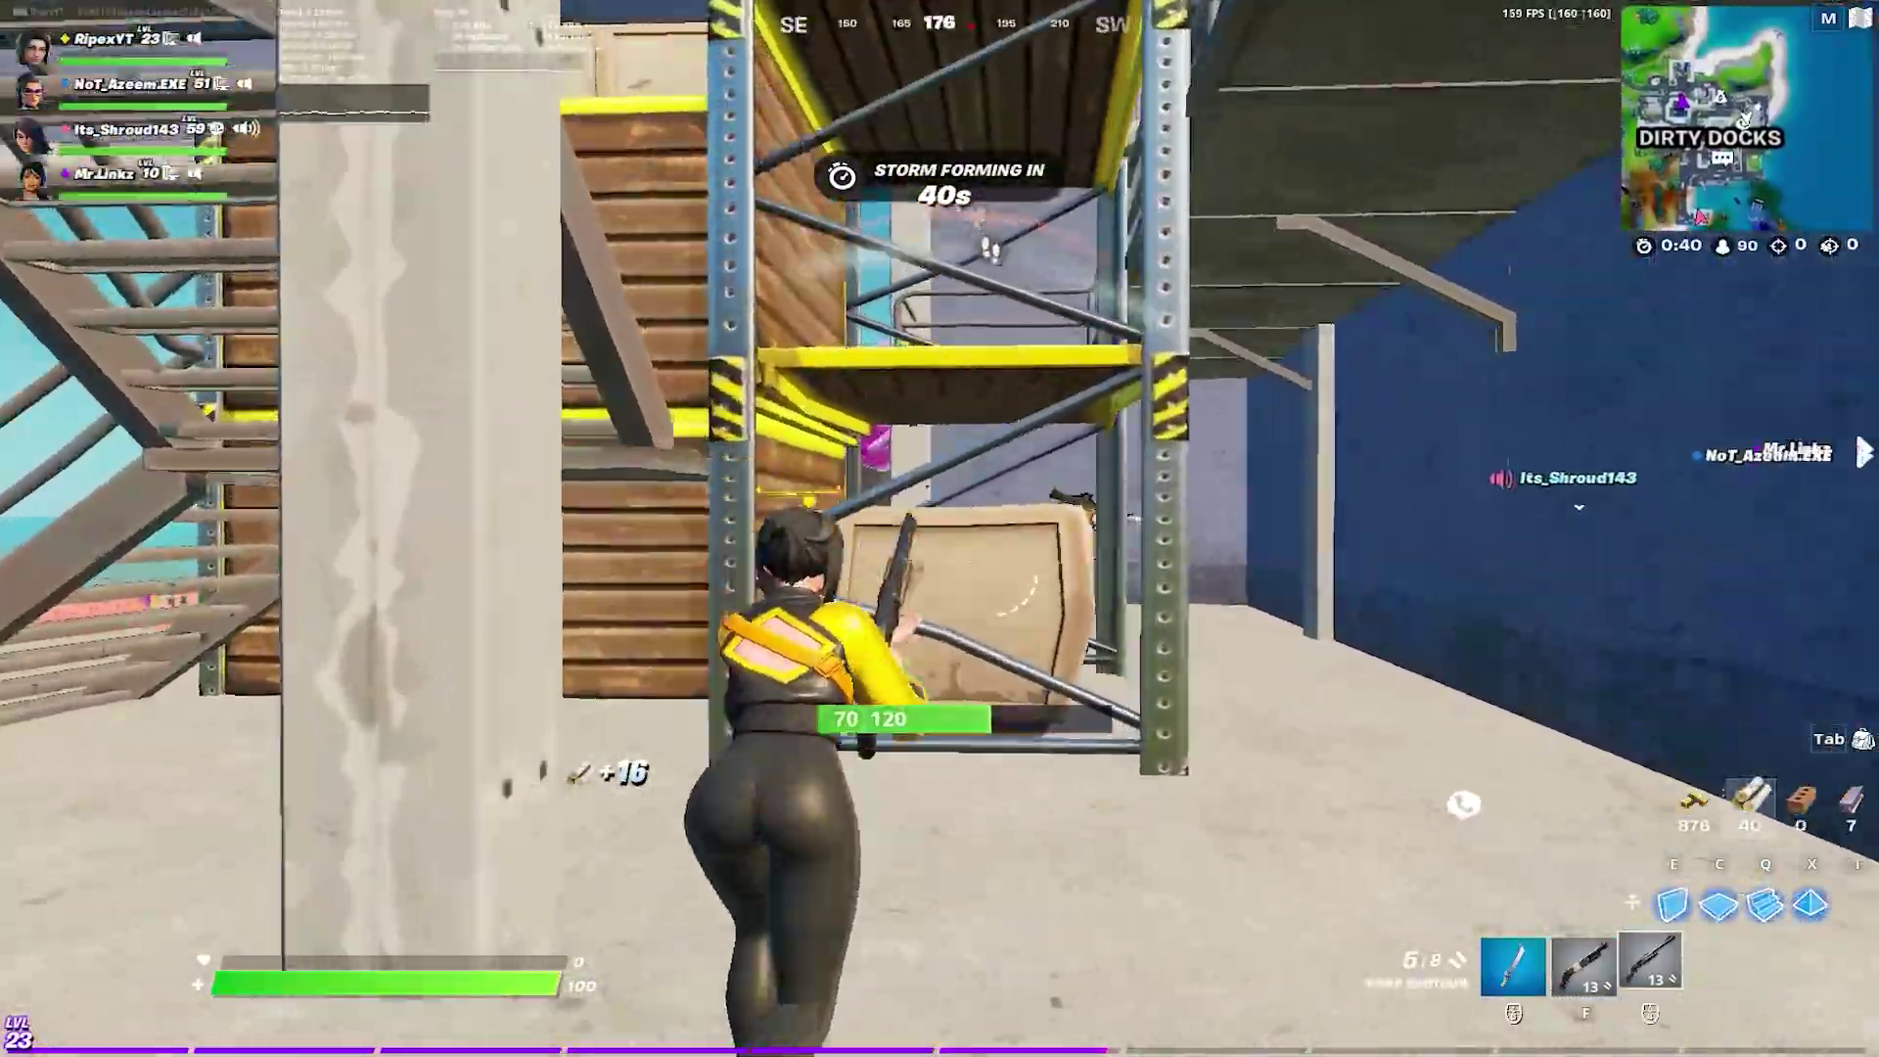